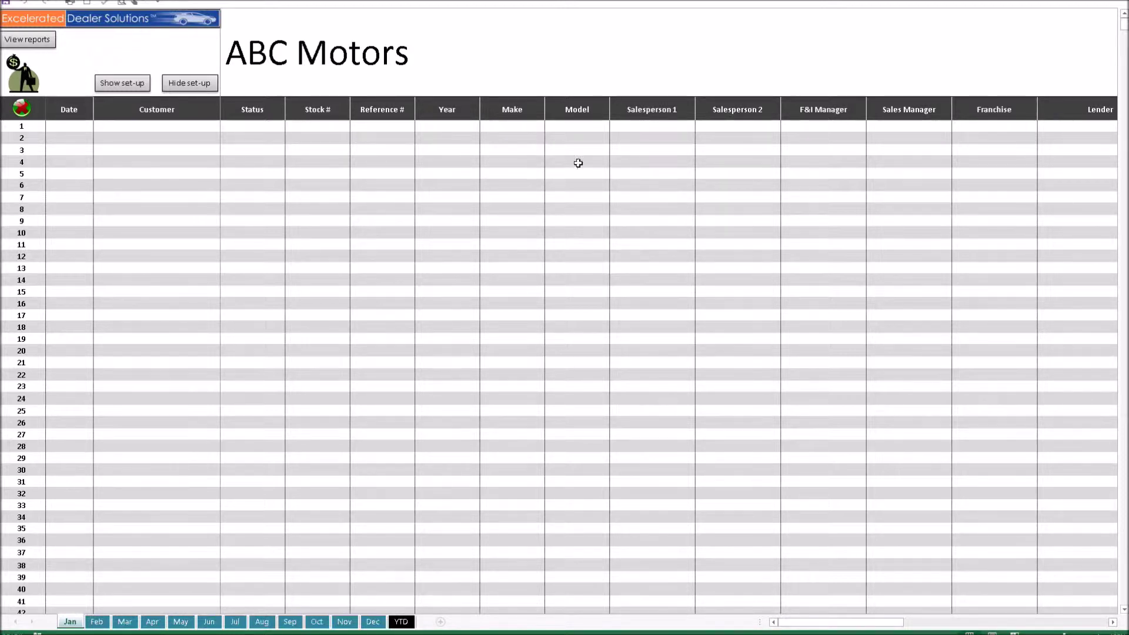
Step: Step across deal row 1 to Comments, then show January's staff, lender, status and product-objective lists
click(504, 126)
key(Tab)
key(Tab)
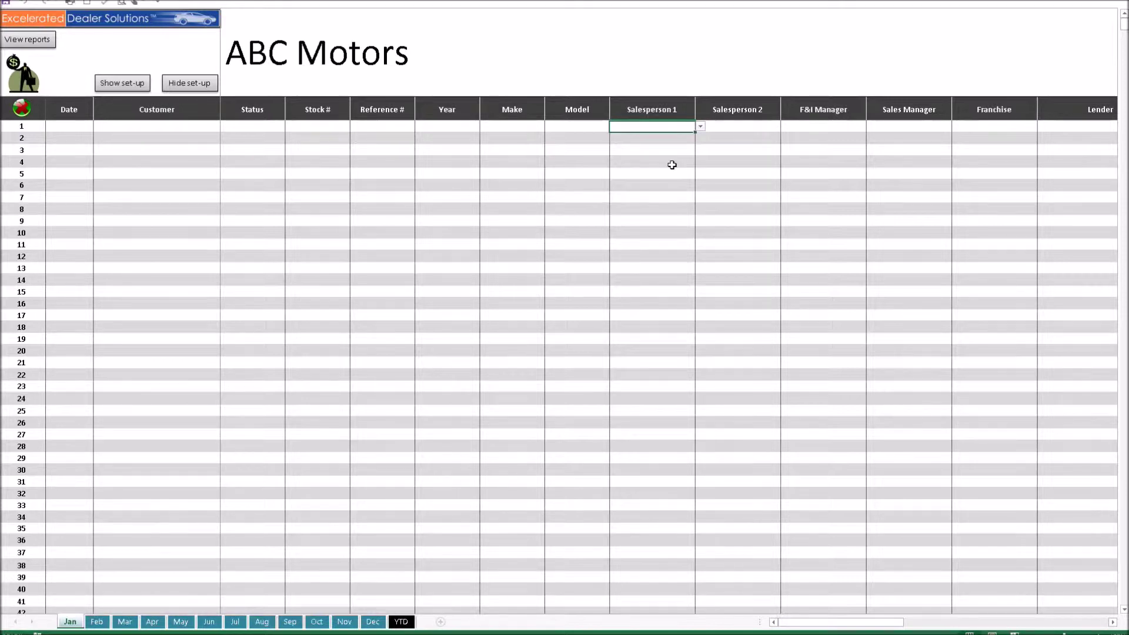
key(Tab)
key(Tab)
key(Tab)
key(Tab)
key(Tab)
key(Tab)
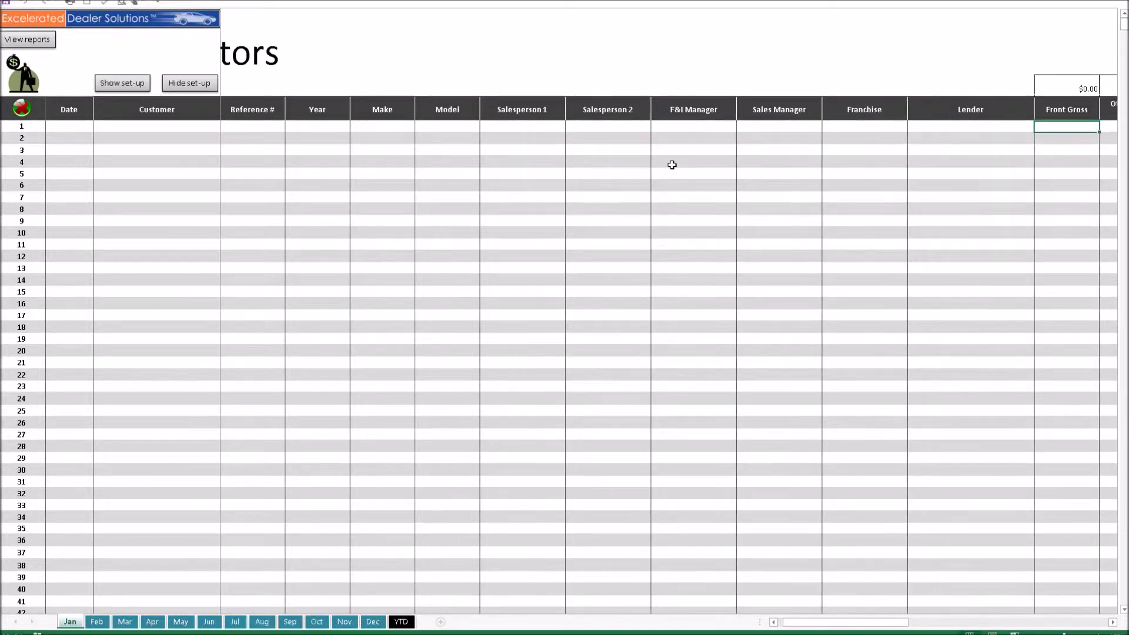
key(Tab)
key(Tab)
key(Tab)
key(Tab)
key(Tab)
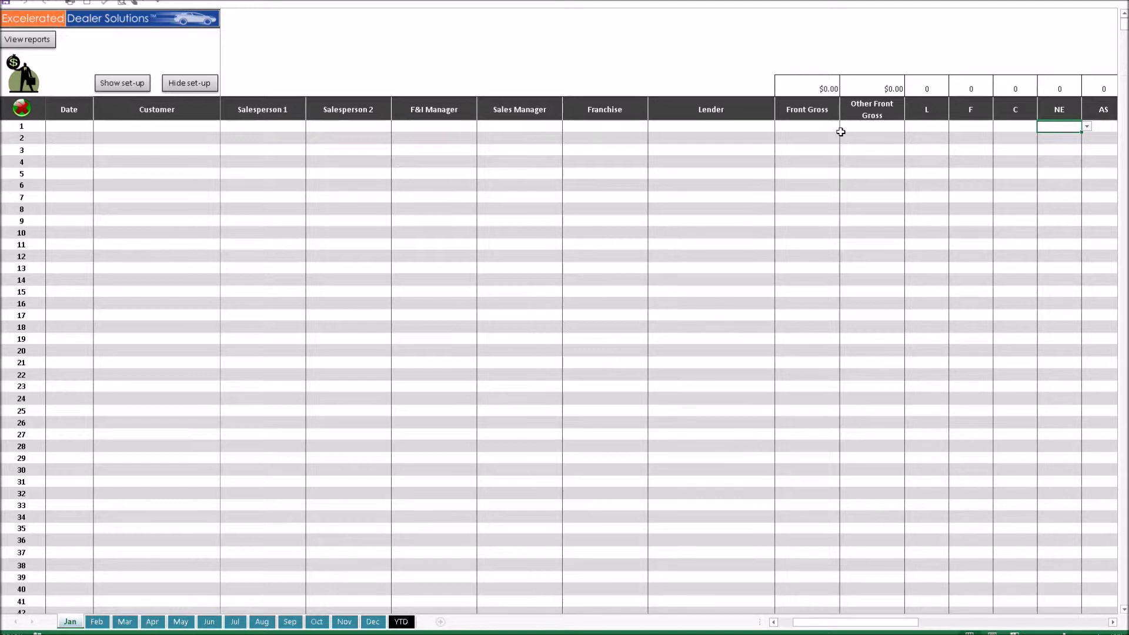
key(Right)
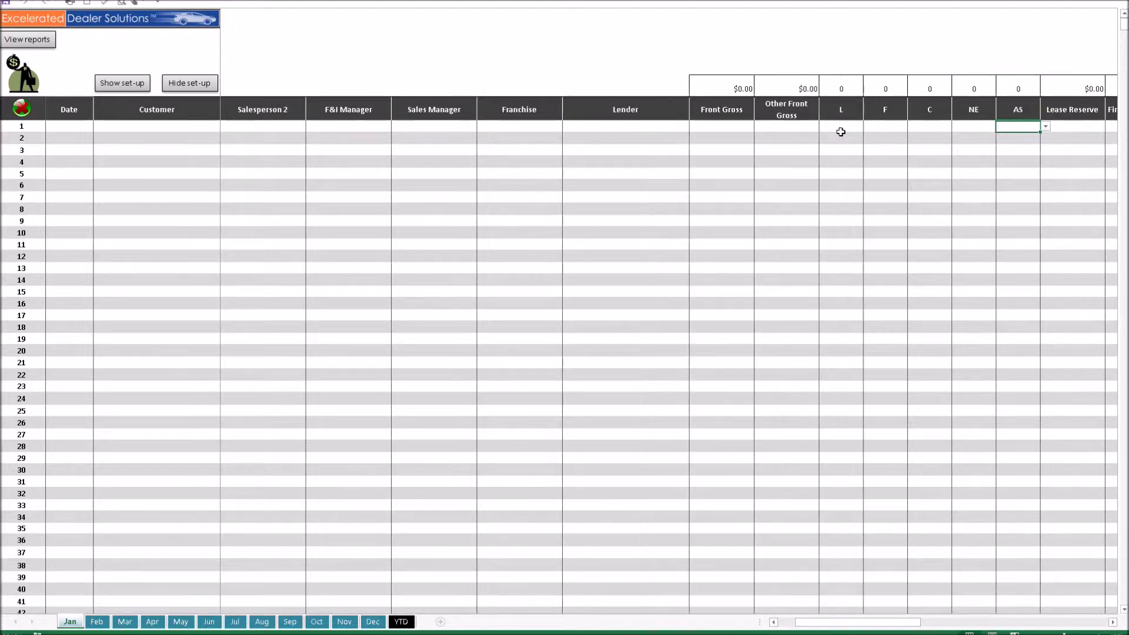
key(Right)
key(Right)
key(Right)
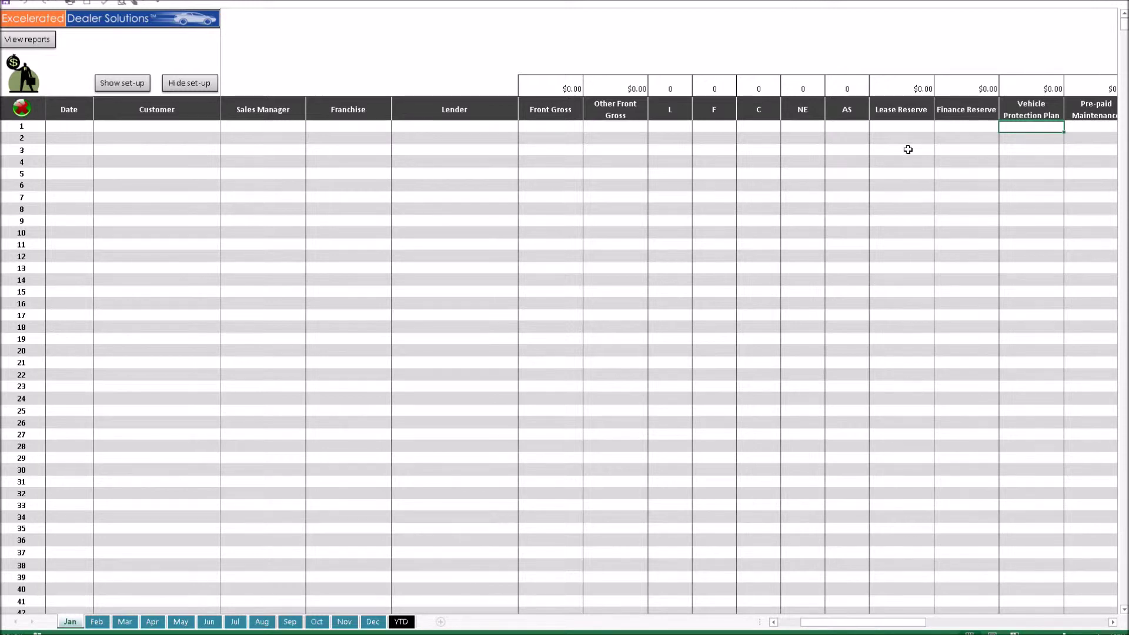
key(Right)
key(Right)
key(Right)
key(Right)
key(Right)
key(Right)
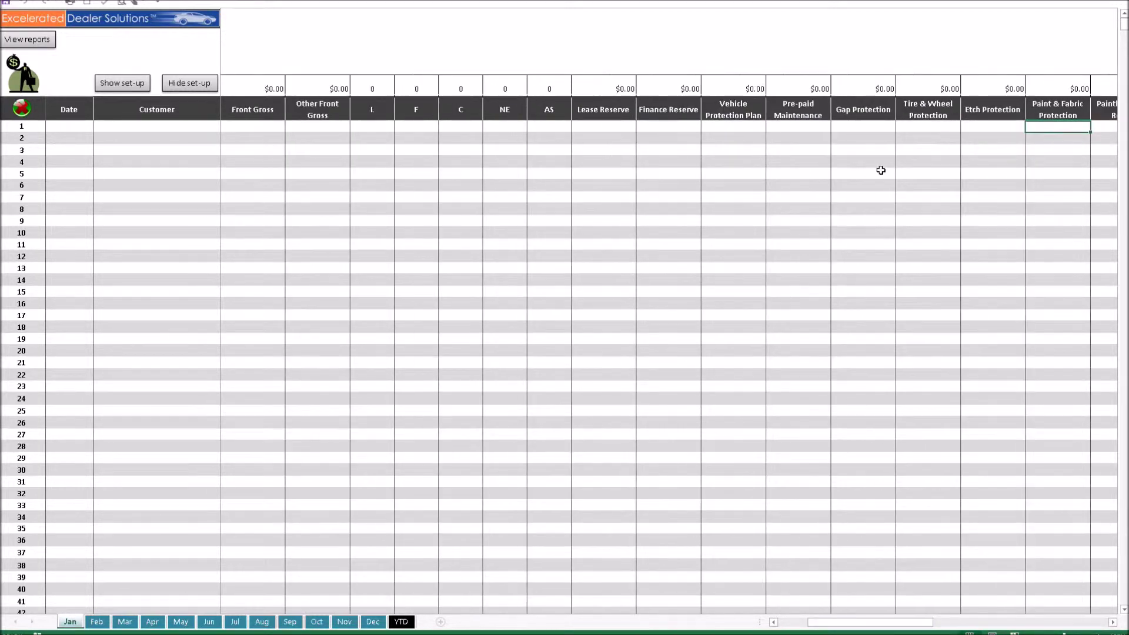
key(Right)
key(Right)
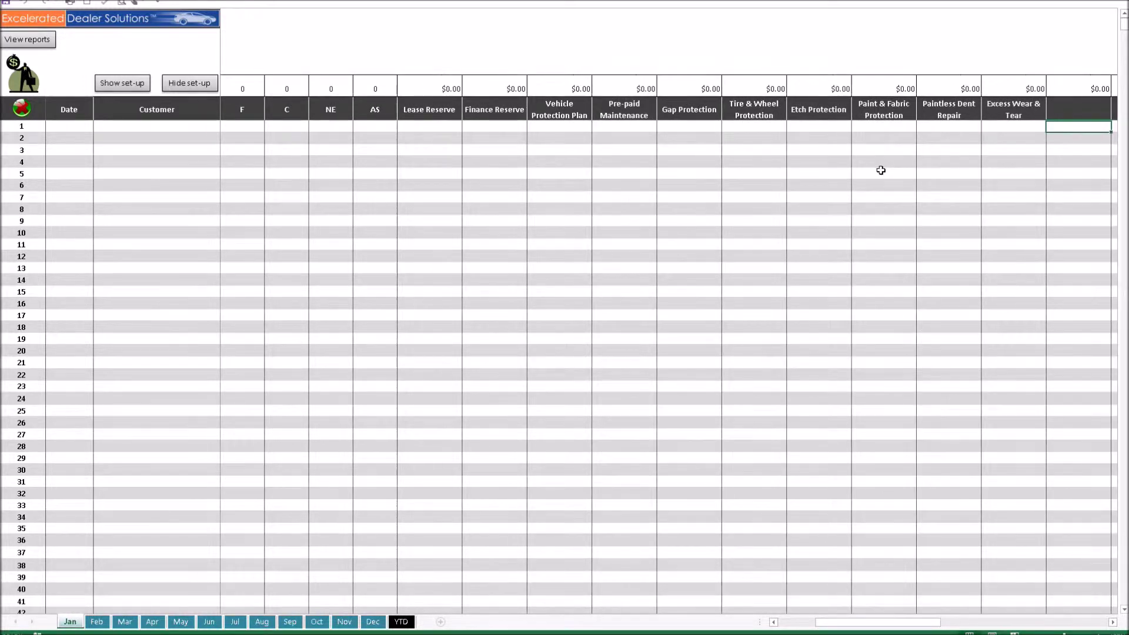
key(Right)
key(Right)
key(Right)
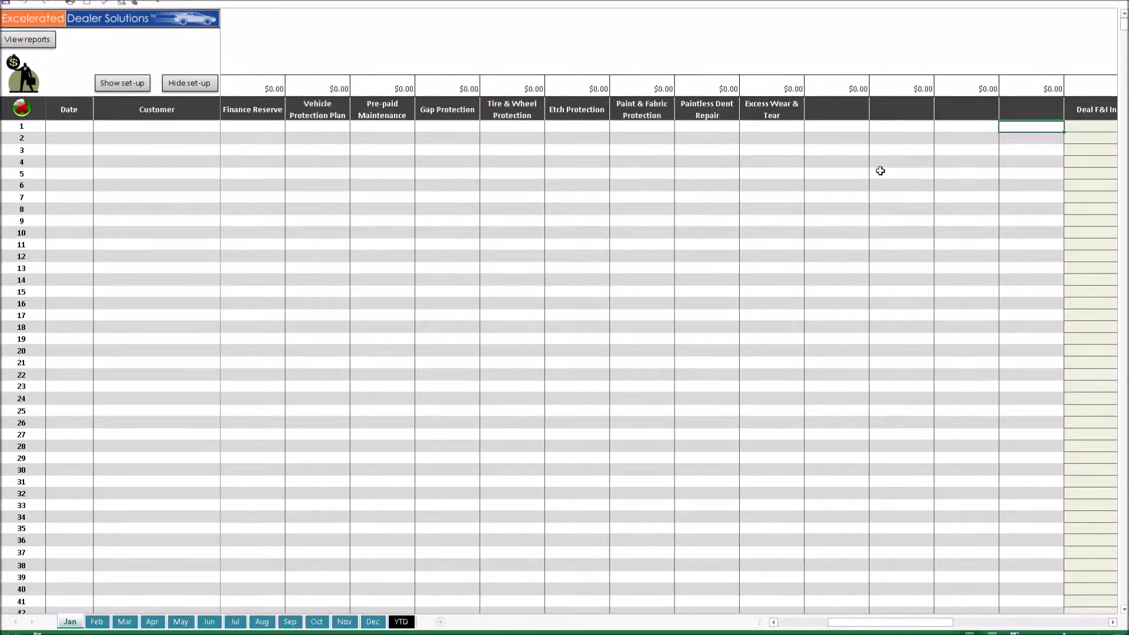
key(Right)
key(Right)
key(Right)
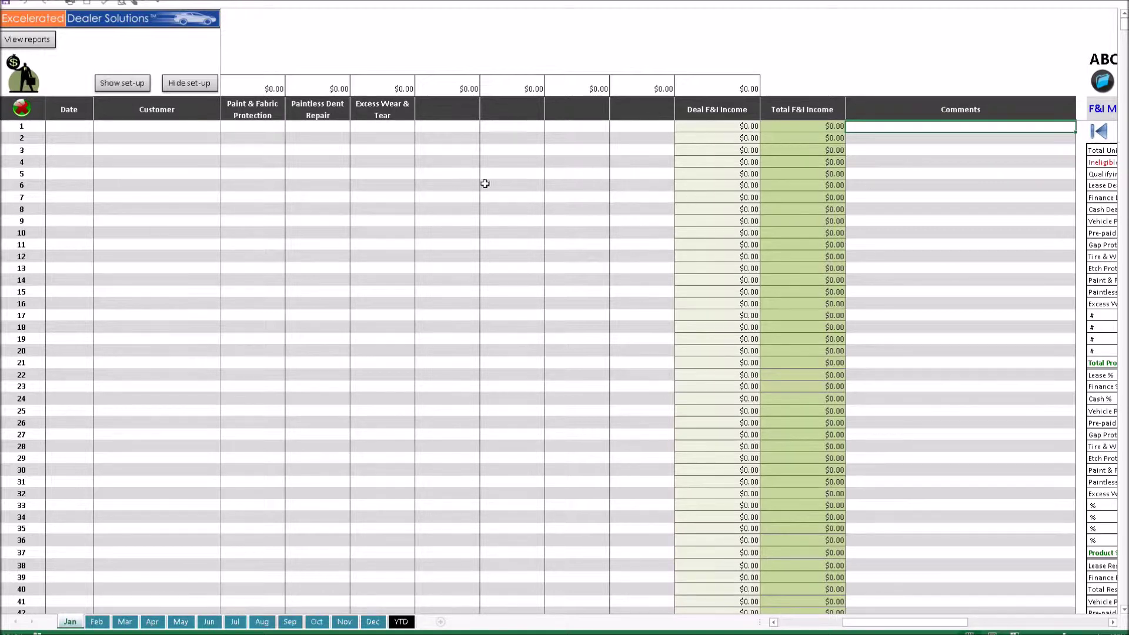
drag(901, 625, 837, 625)
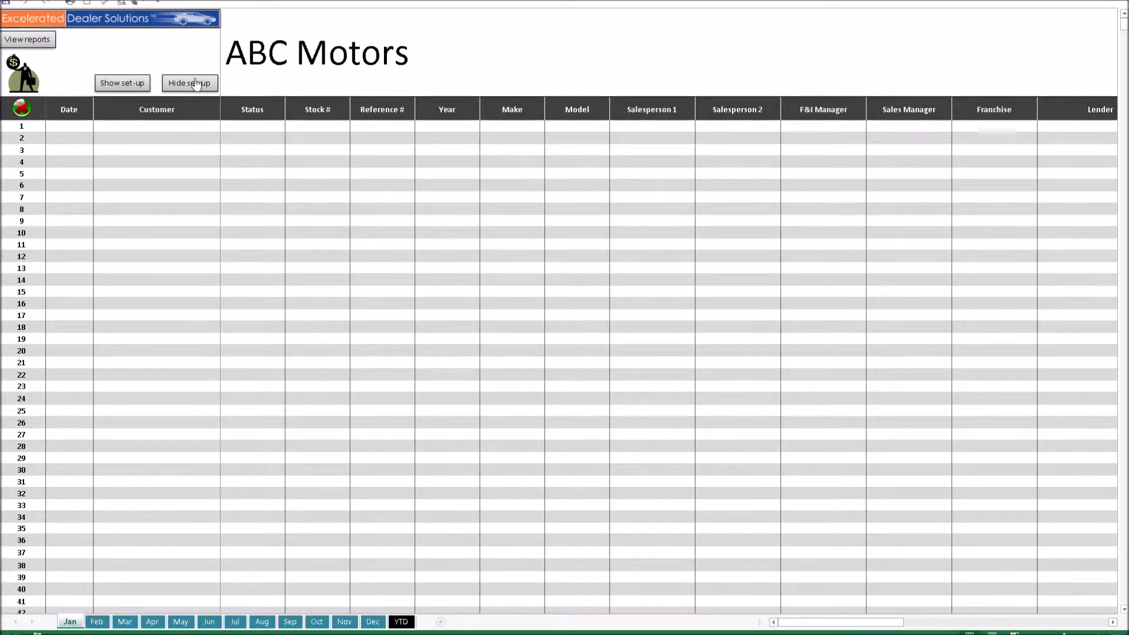
click(123, 88)
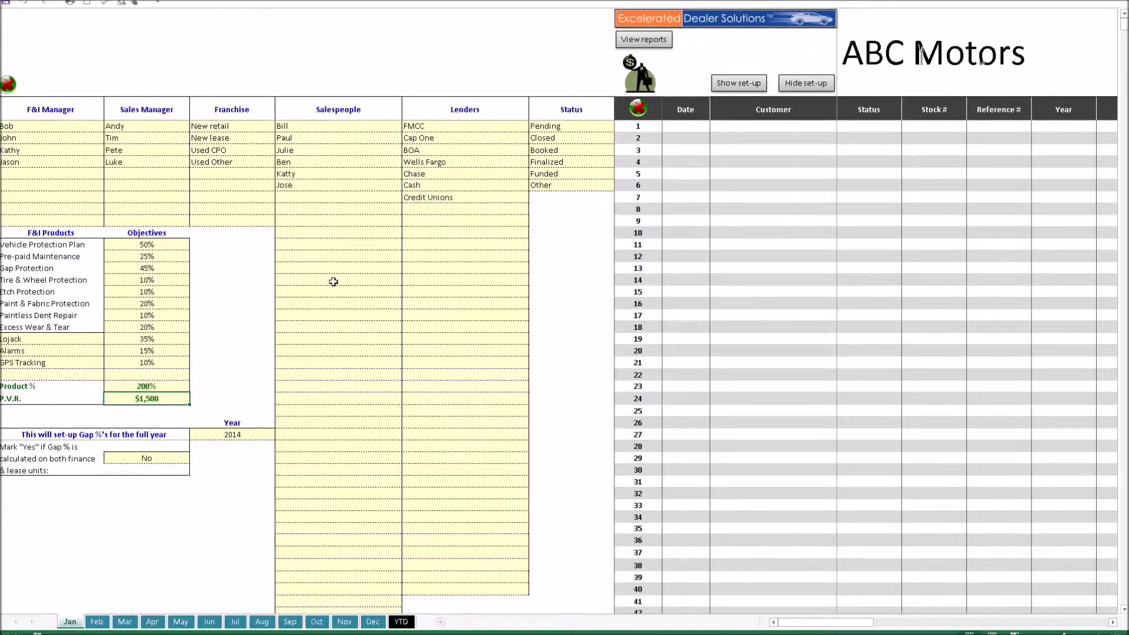
Step: Hide January's setup lists and bring up February's deal log
click(788, 84)
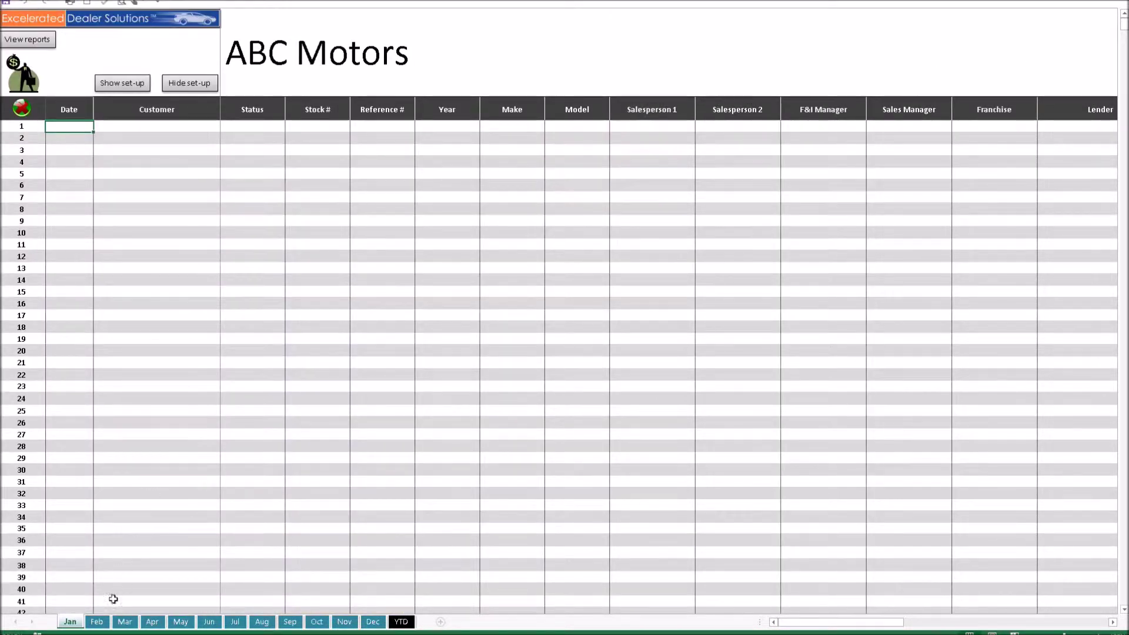
click(97, 621)
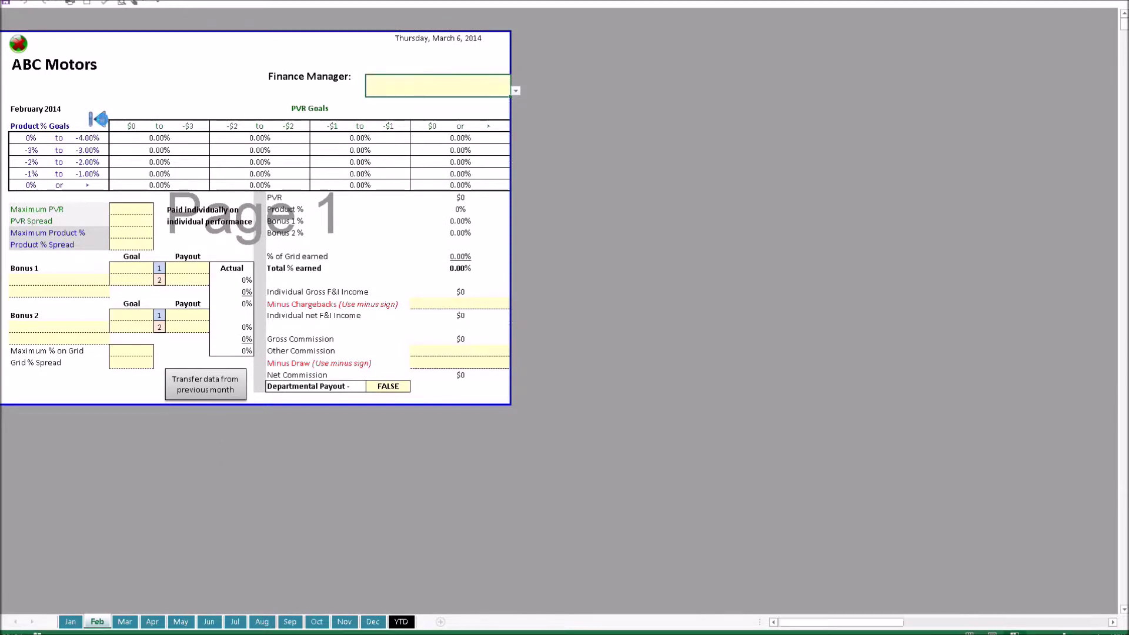
click(97, 119)
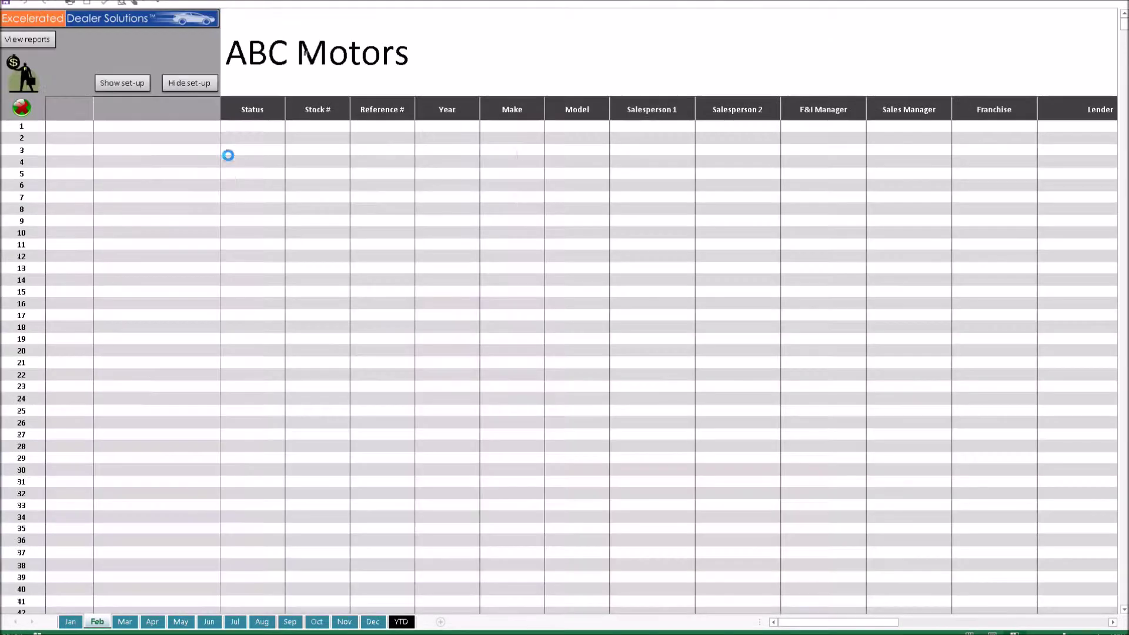
Step: Transfer January's setup lists into February twice, clearing them each time, then hide February's setup panel
click(122, 84)
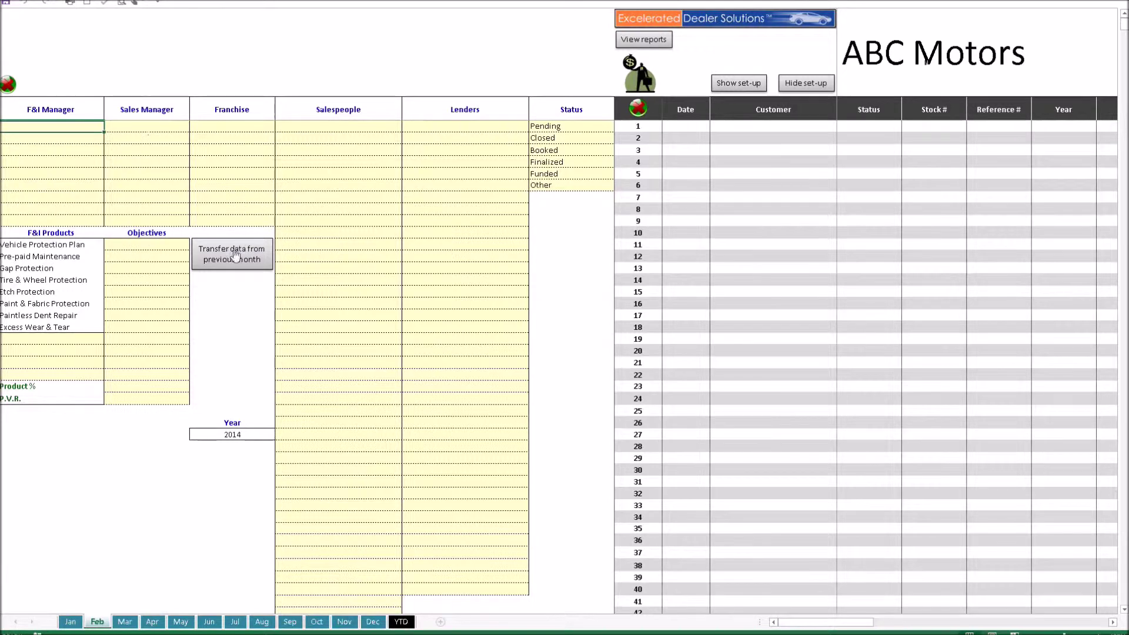
click(230, 262)
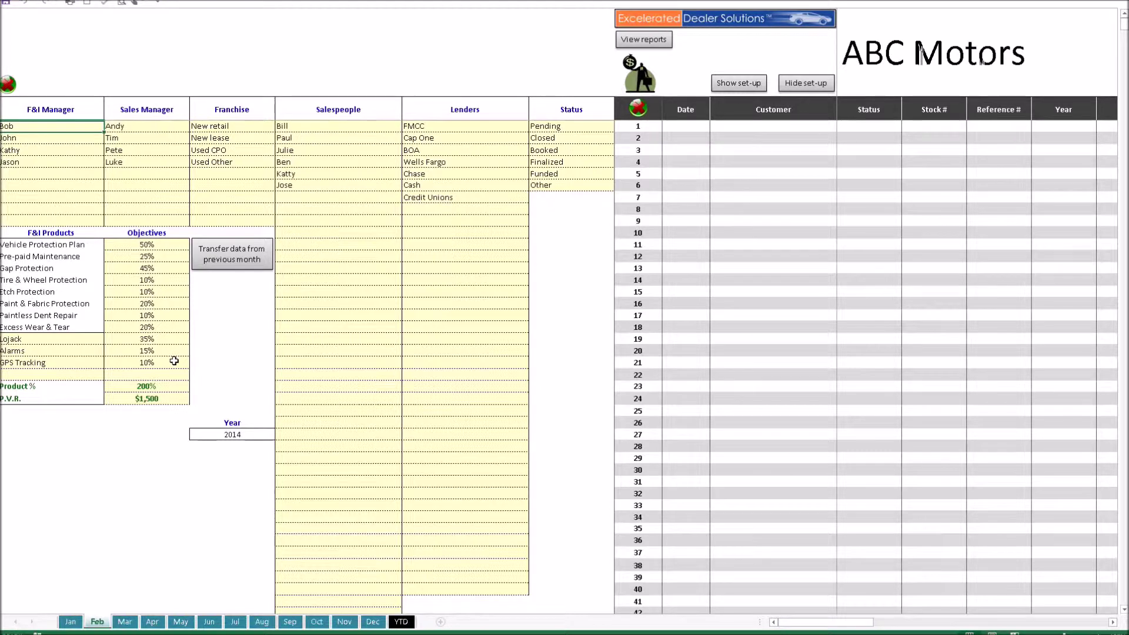
click(8, 86)
click(234, 247)
click(11, 87)
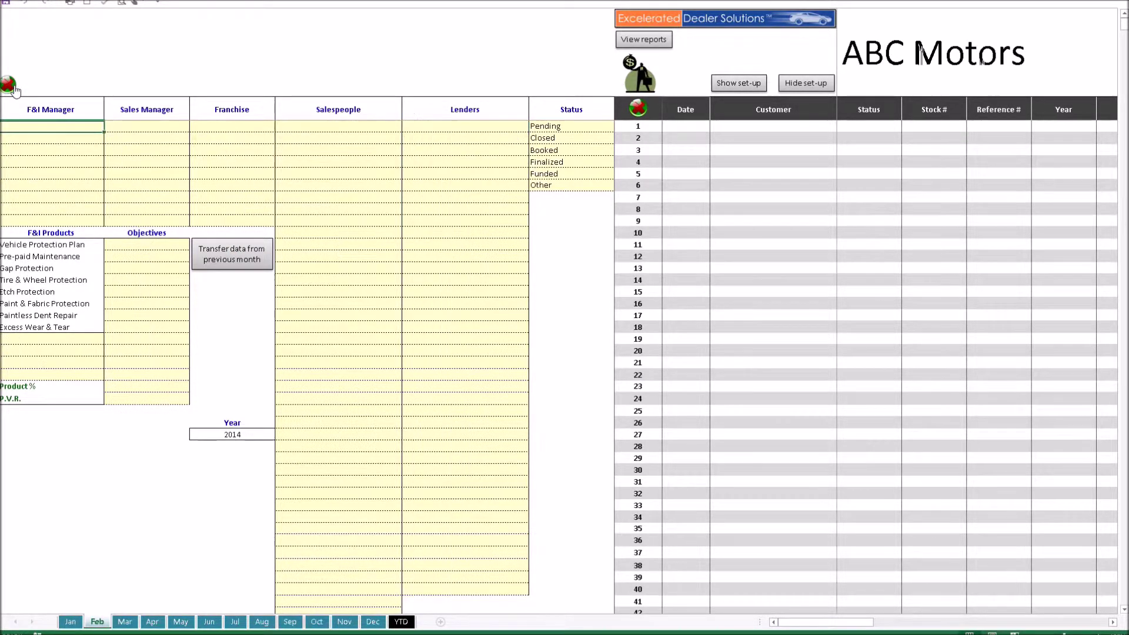
click(803, 86)
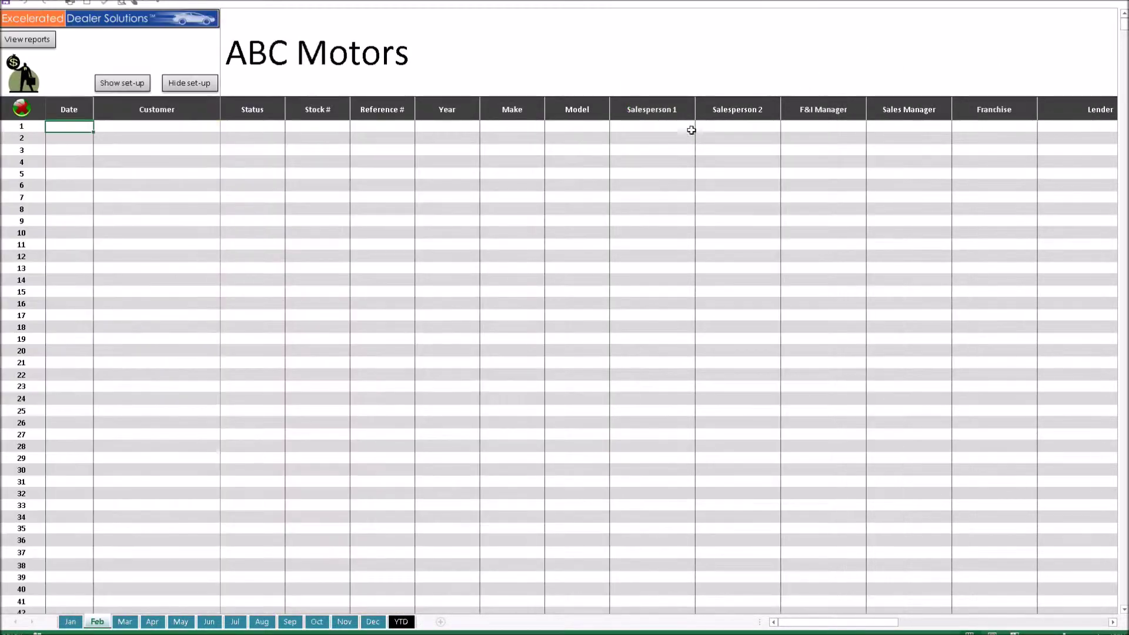
Step: On the Jan sheet, enter date 04/01 and the customer's name in deal row 1
click(80, 624)
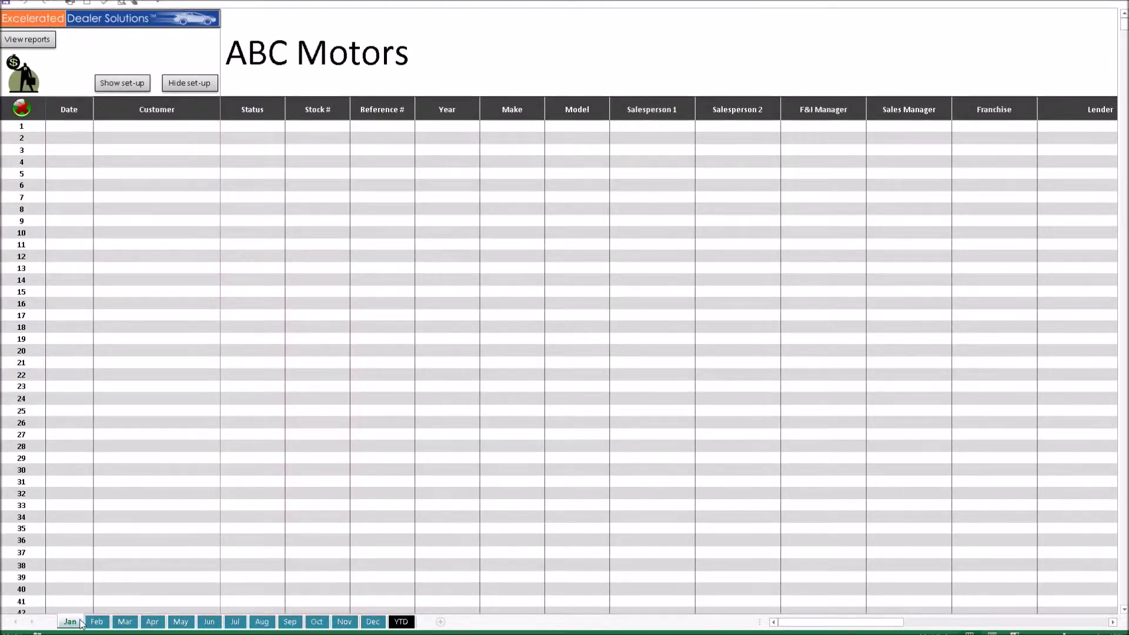
click(77, 131)
text(04/01)
key(Tab)
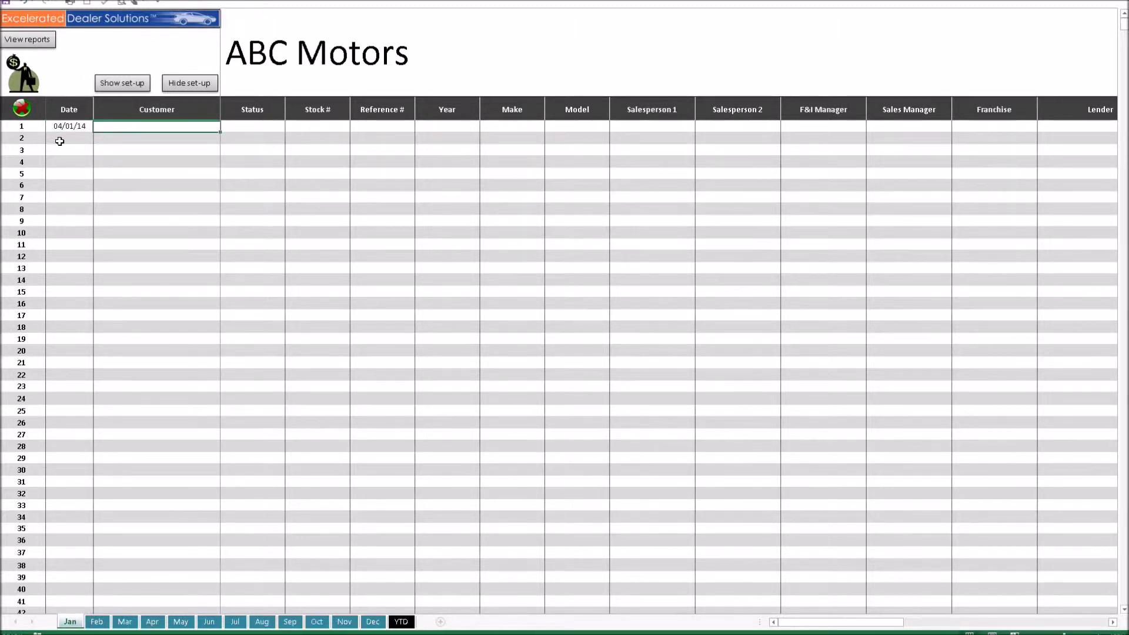
key(Tab)
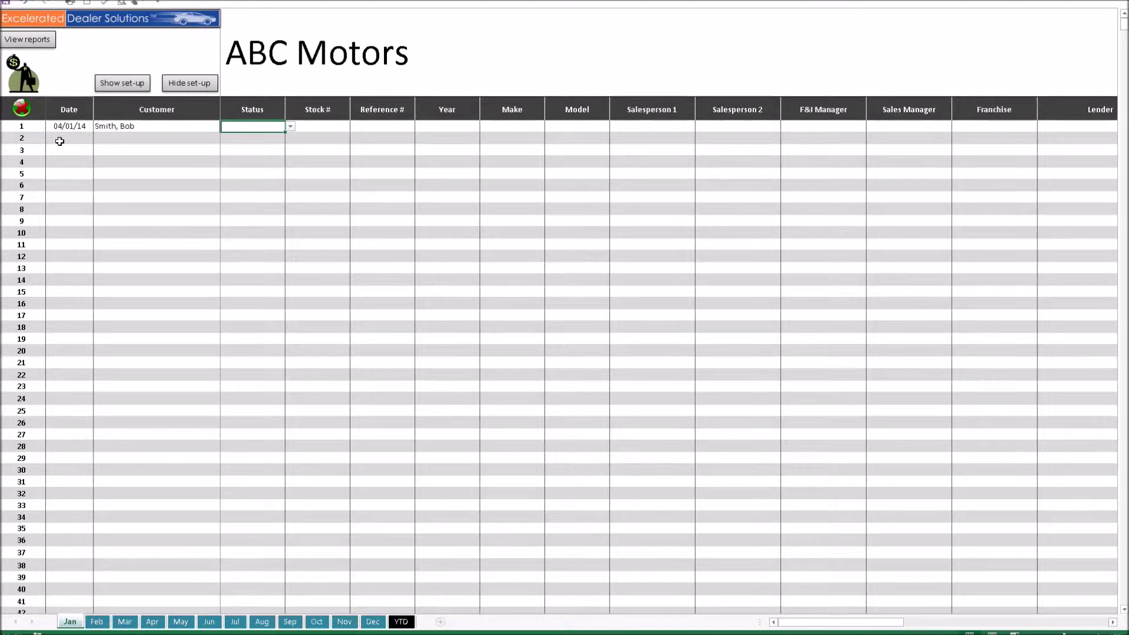
Step: Leave Status empty and fill in stock P1234, year 2014 and make Ford
click(291, 128)
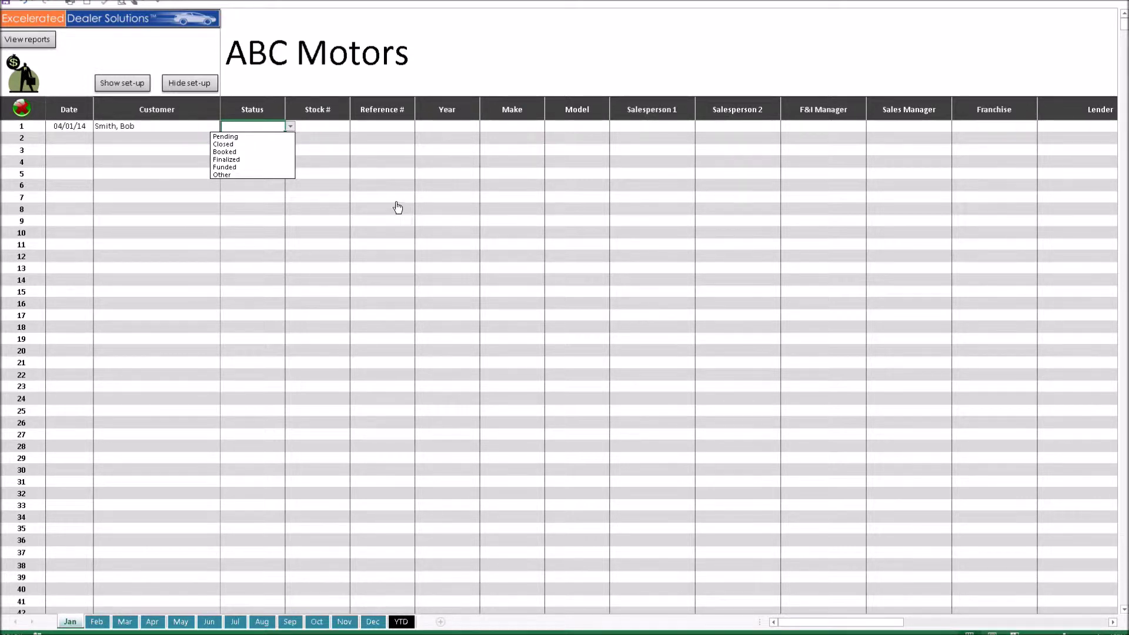
click(330, 125)
click(330, 126)
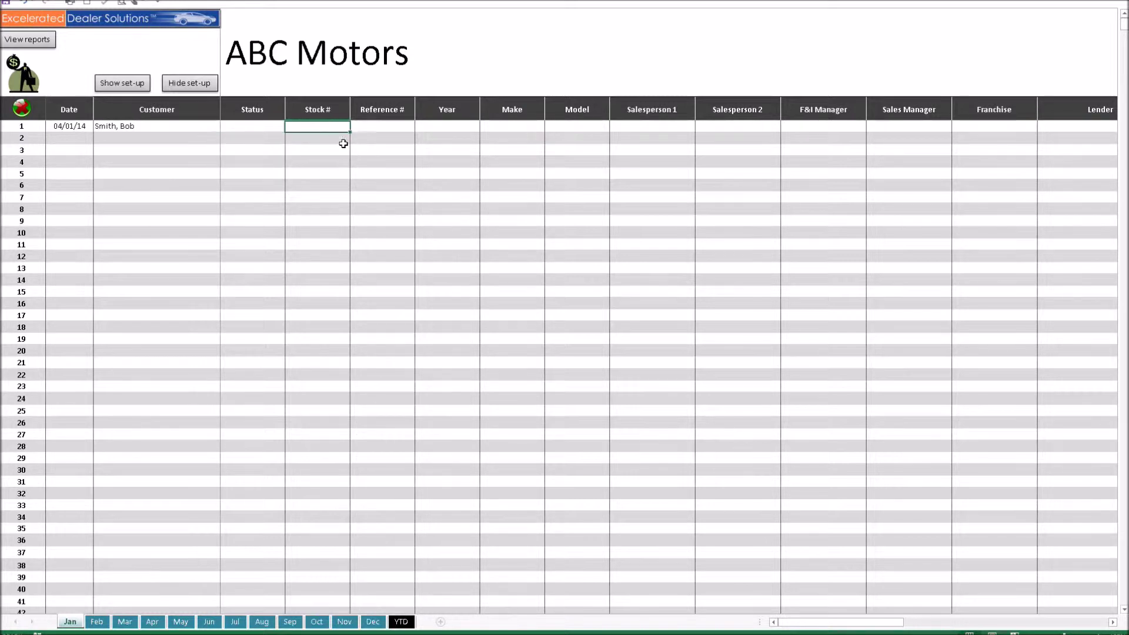
text(P1234)
key(Tab)
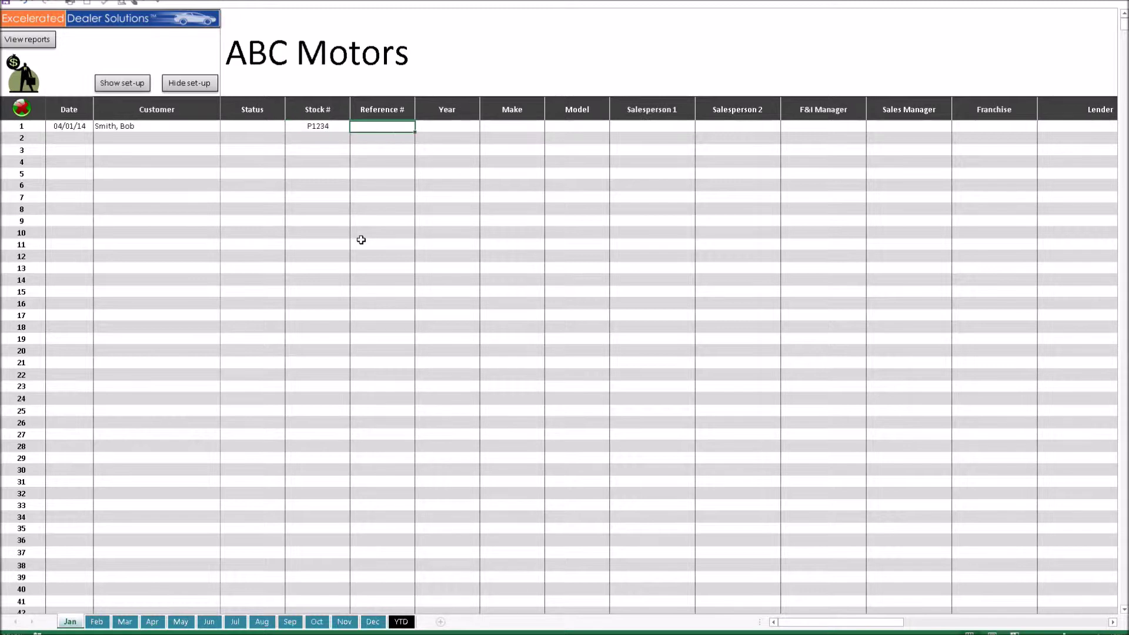
key(Tab)
text(2014)
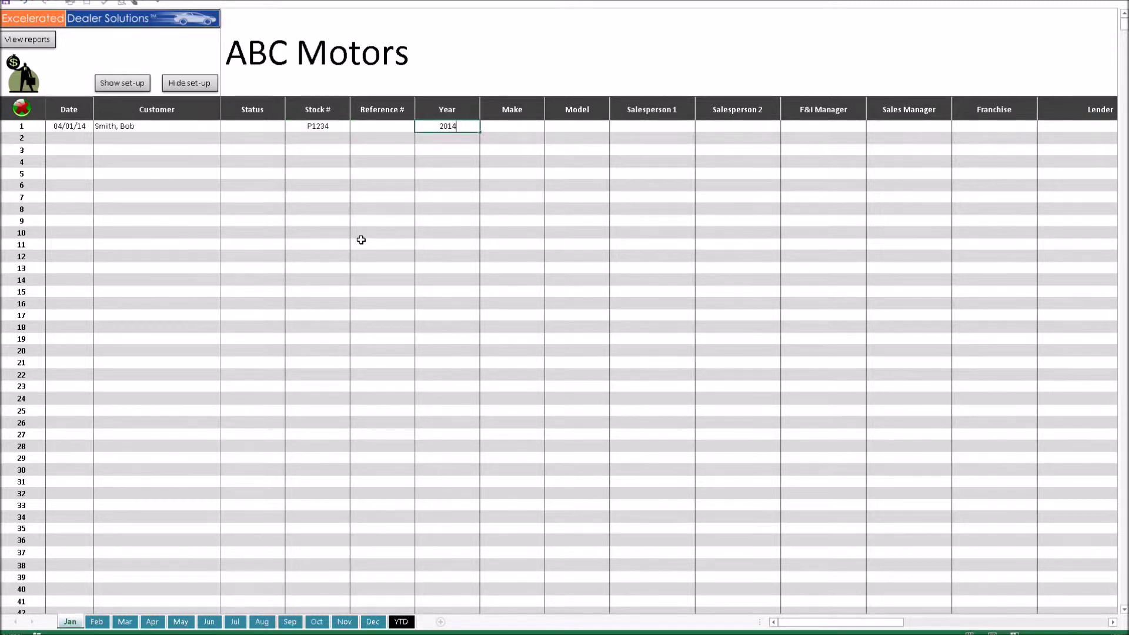
key(Tab)
text(Ford)
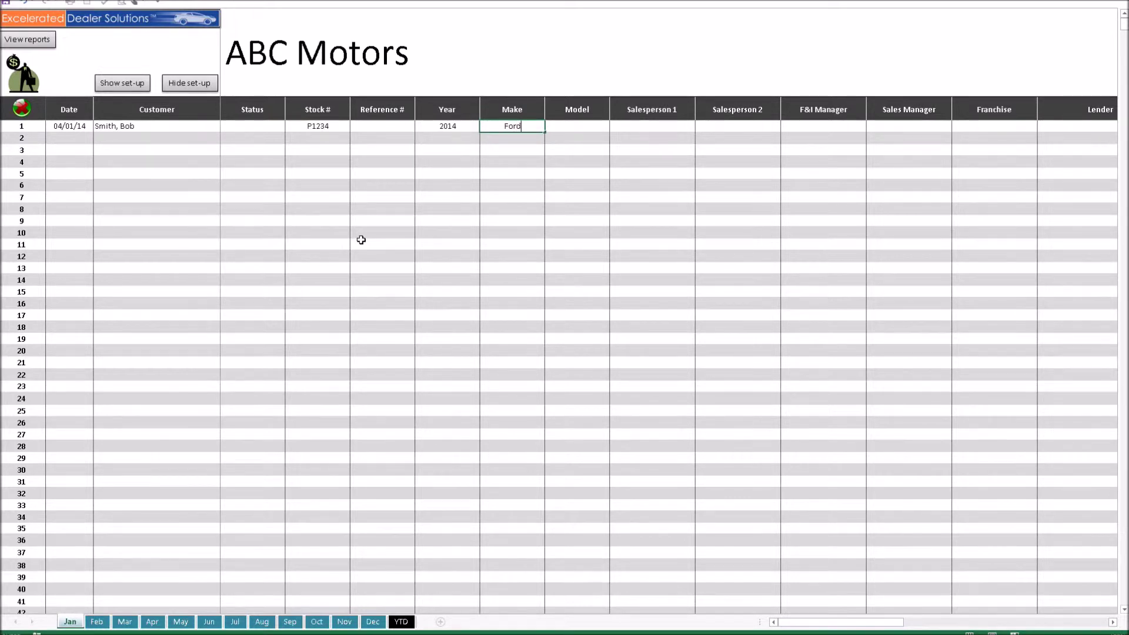
key(Tab)
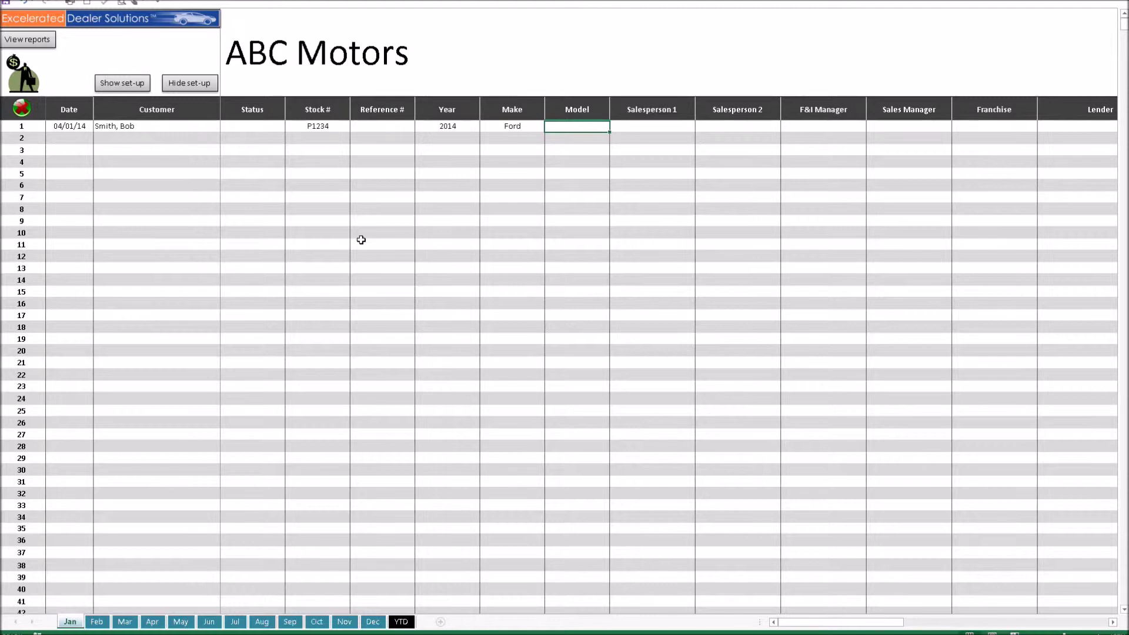
key(Tab)
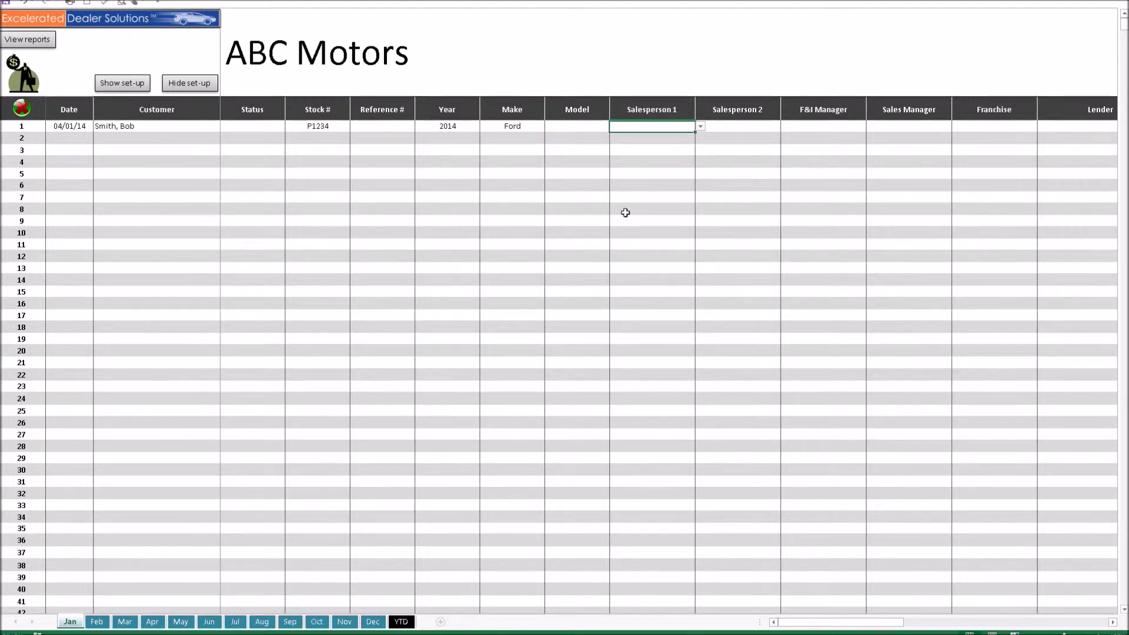
Step: Assign deal 1's salesperson, F&I manager and sales manager from their dropdown lists
click(701, 129)
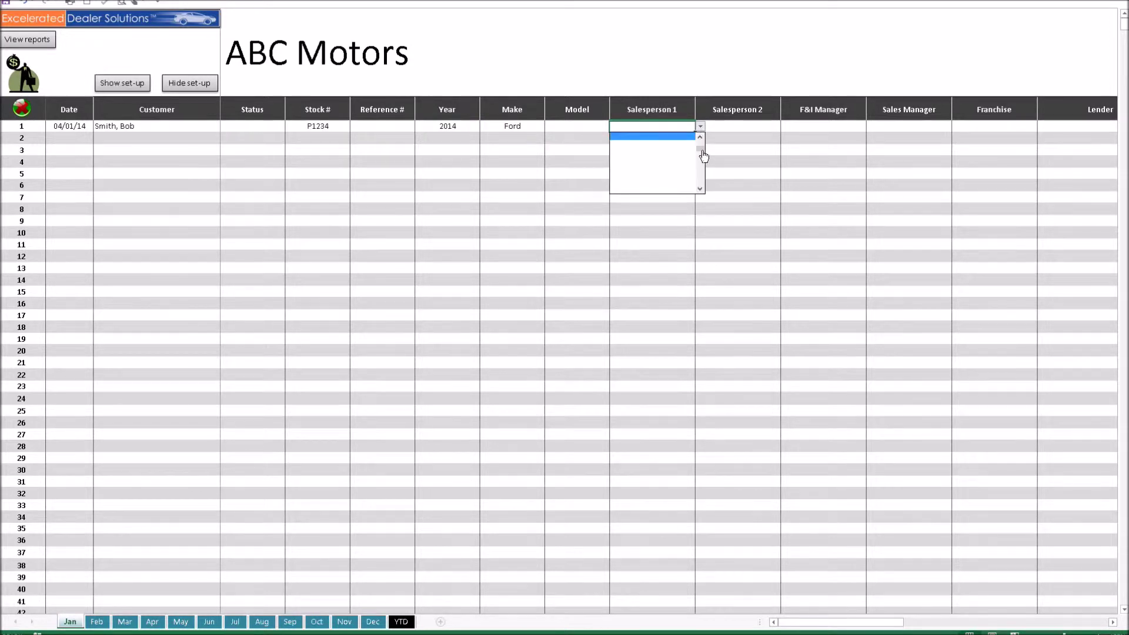
scroll(704, 149, up, 2)
click(641, 136)
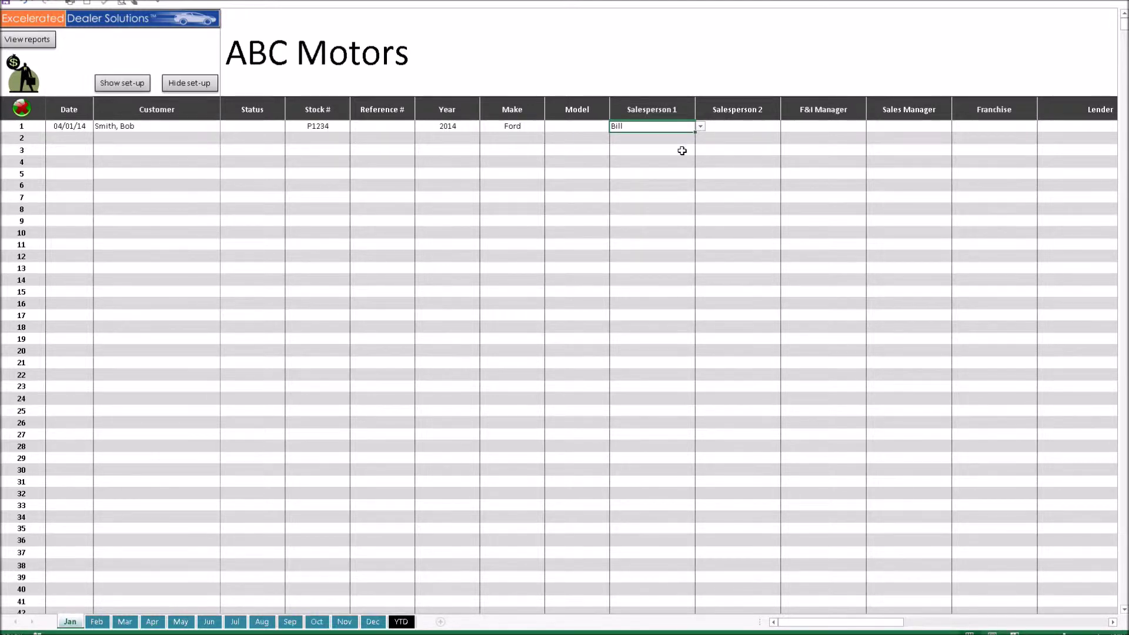
key(Tab)
key(Tab)
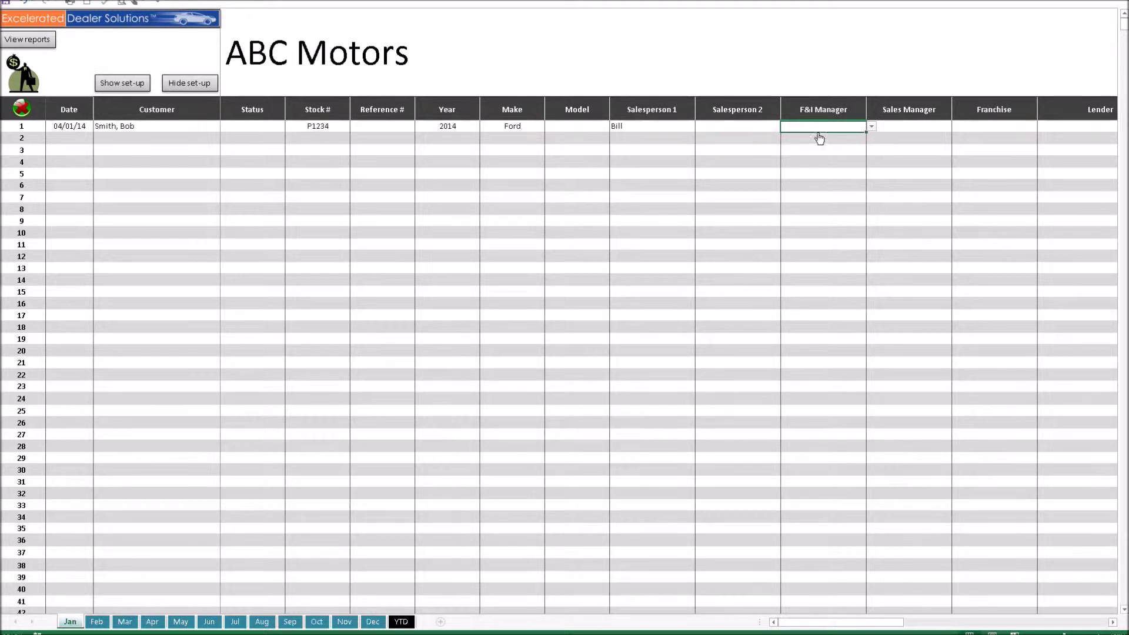
click(871, 126)
drag(872, 152, 873, 165)
click(845, 143)
key(Tab)
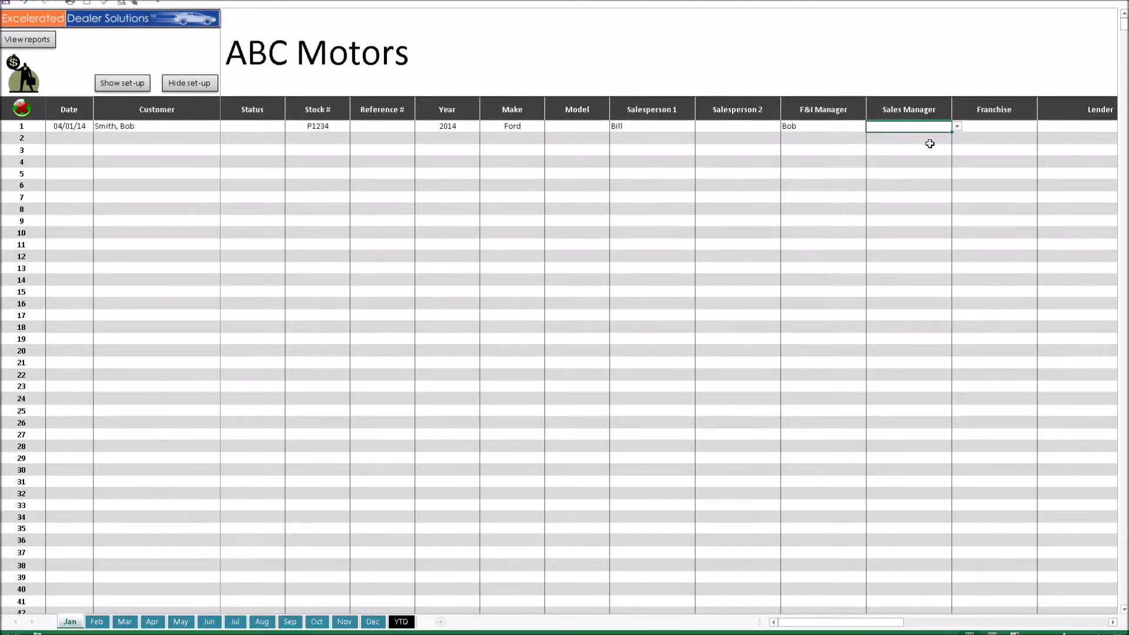
click(957, 127)
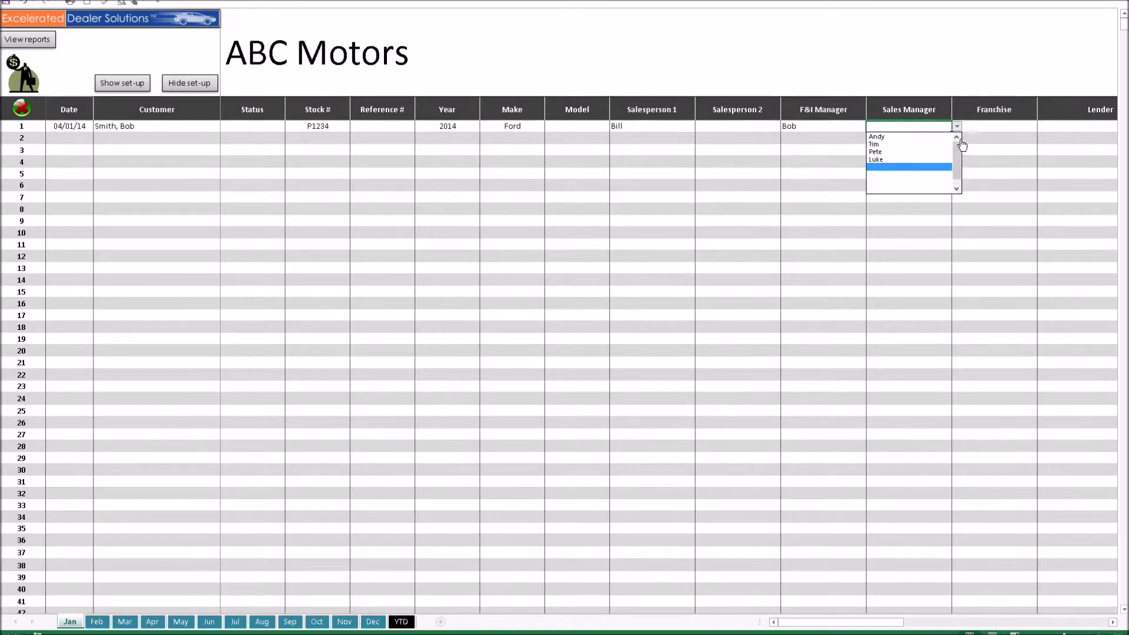
click(927, 136)
drag(848, 625, 865, 628)
click(482, 126)
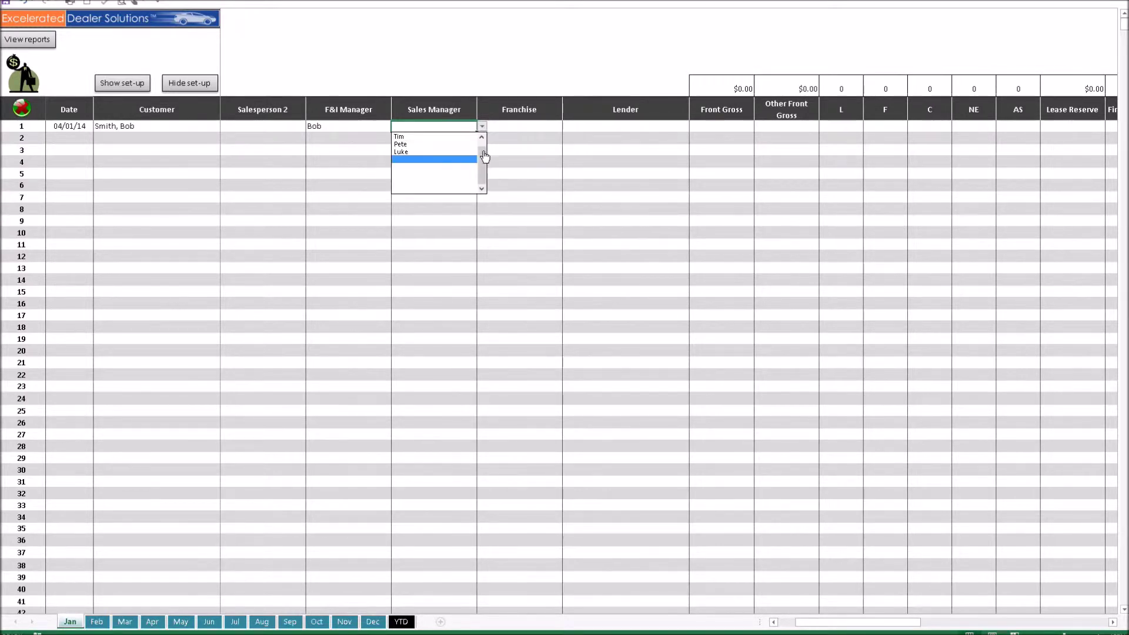
click(464, 136)
Step: Set the franchise to New retail and the lender to FMCC
click(535, 127)
click(567, 127)
scroll(567, 157, up, 2)
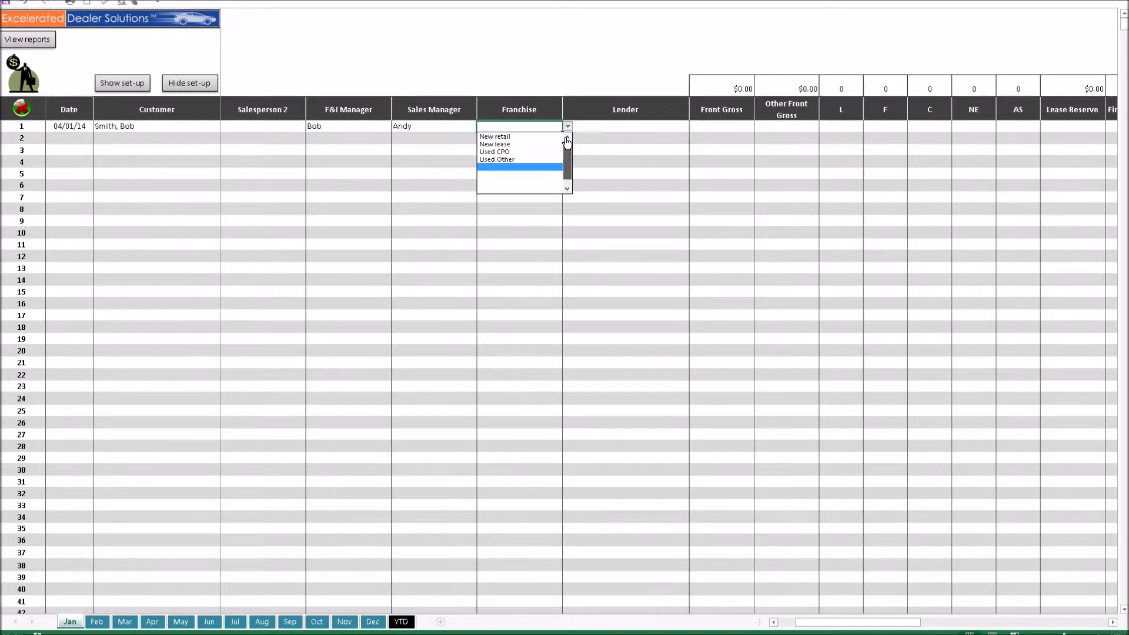
click(530, 136)
click(647, 127)
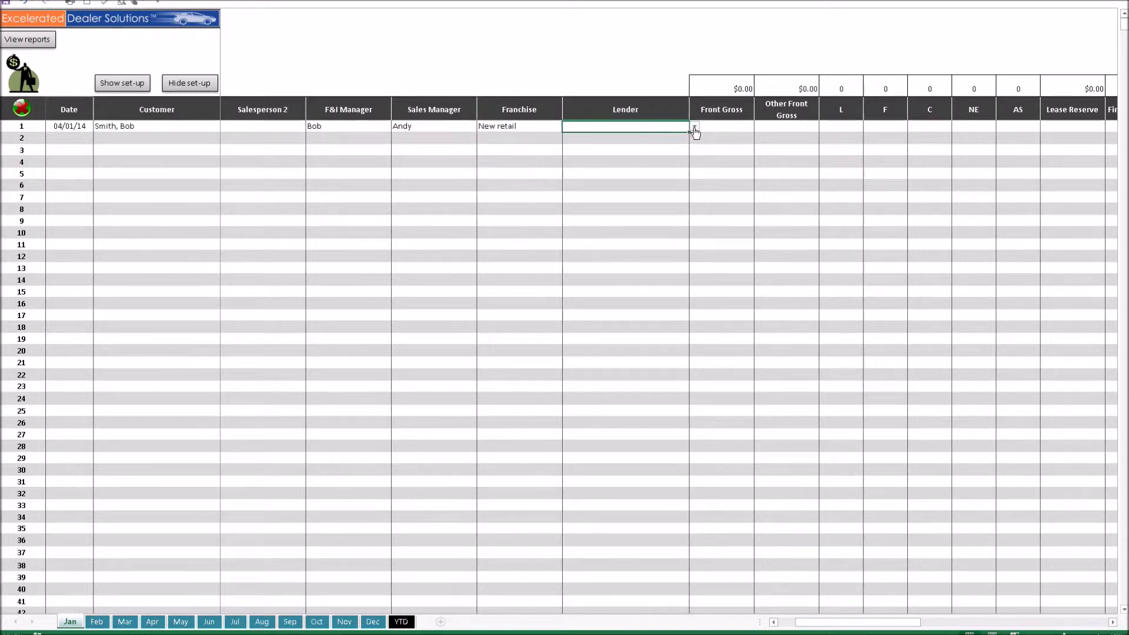
click(695, 127)
scroll(694, 144, up, 3)
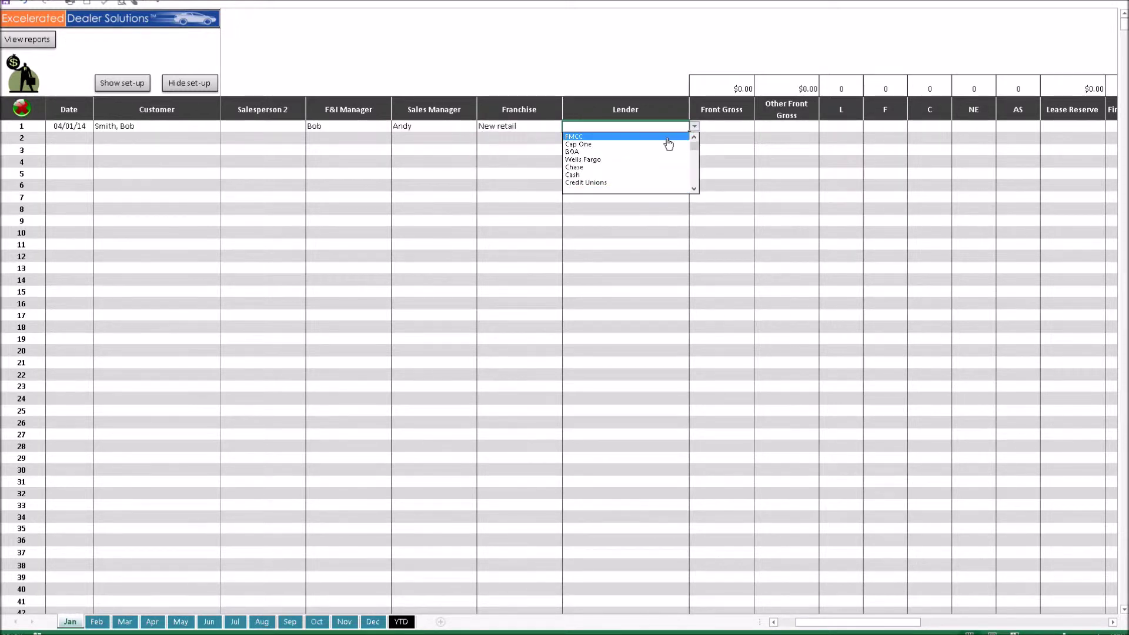
click(668, 137)
Step: Enter $1,000 front gross and $250 other front gross
key(Tab)
text(1000)
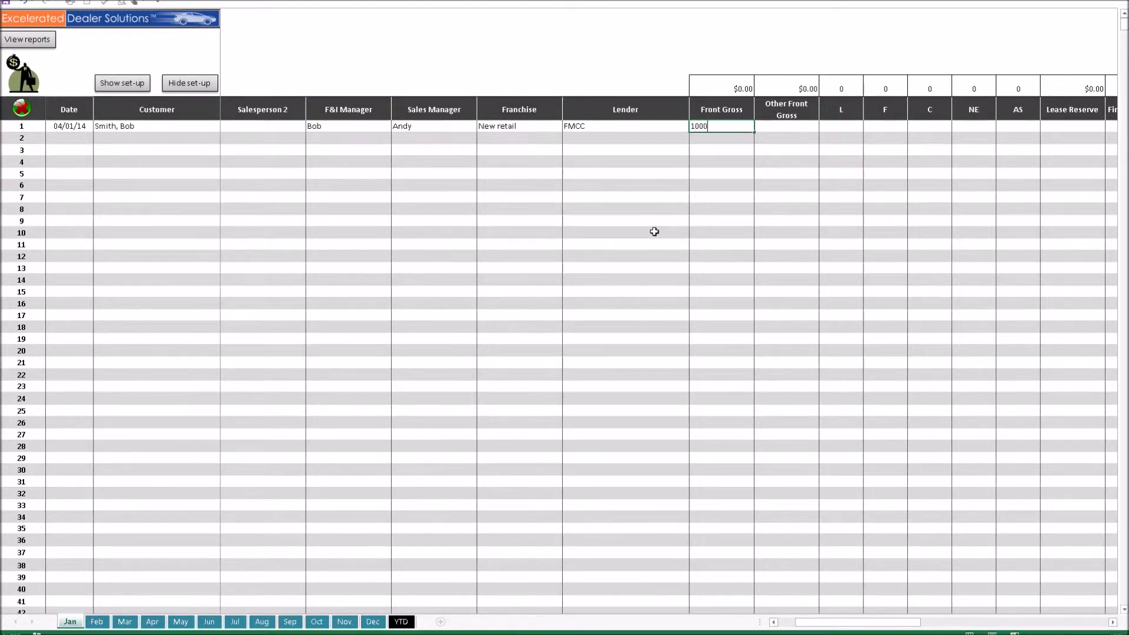
key(Tab)
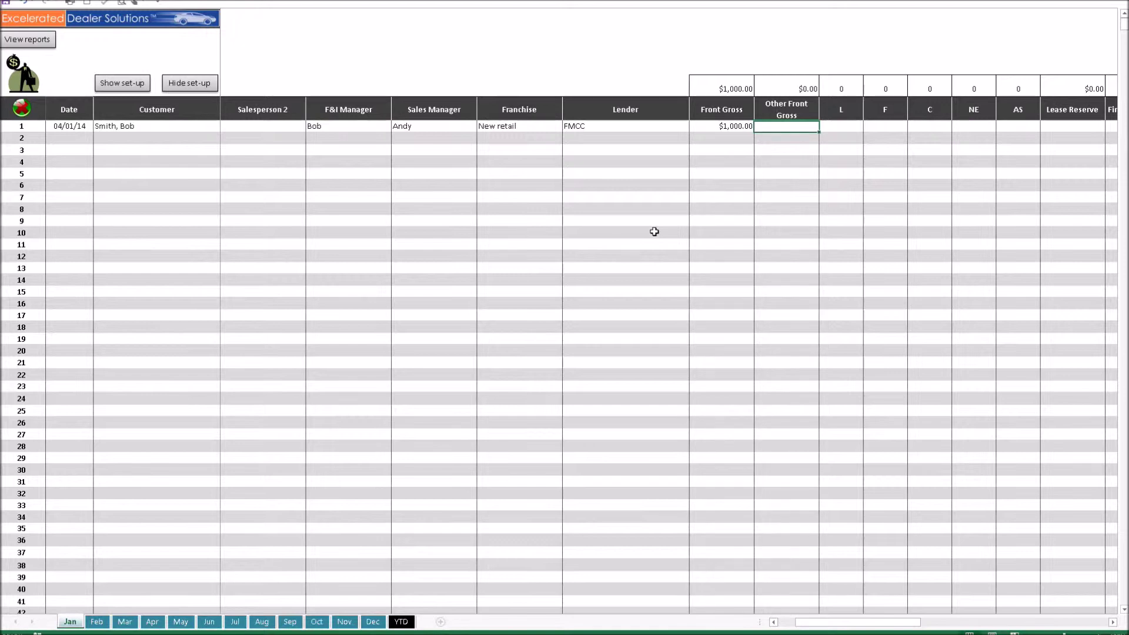
text(250)
key(Tab)
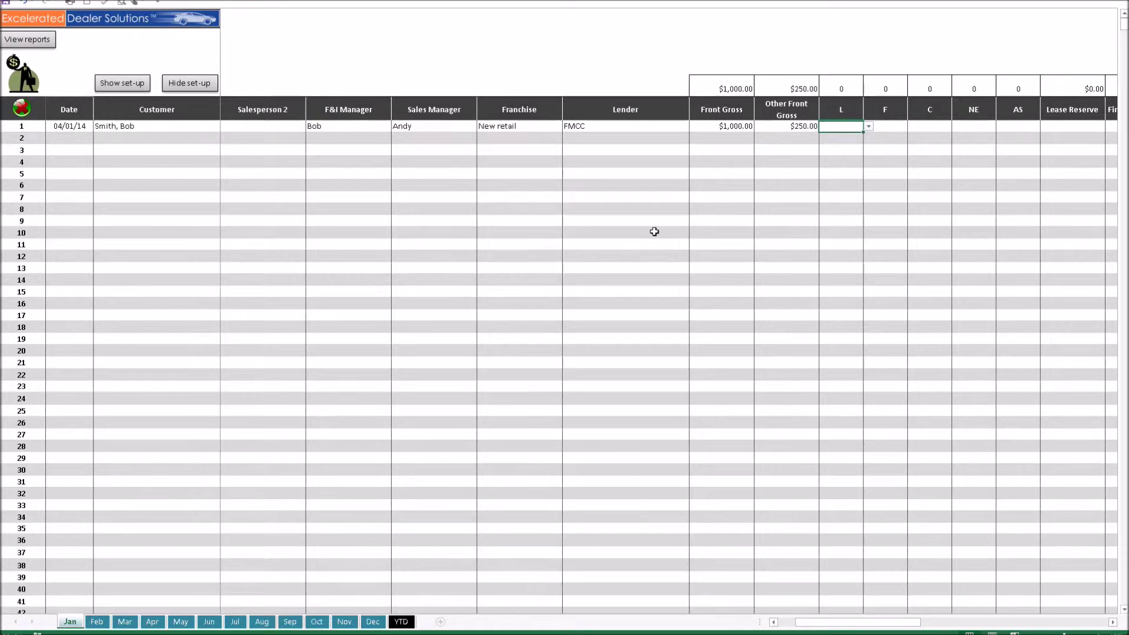
drag(823, 622, 832, 627)
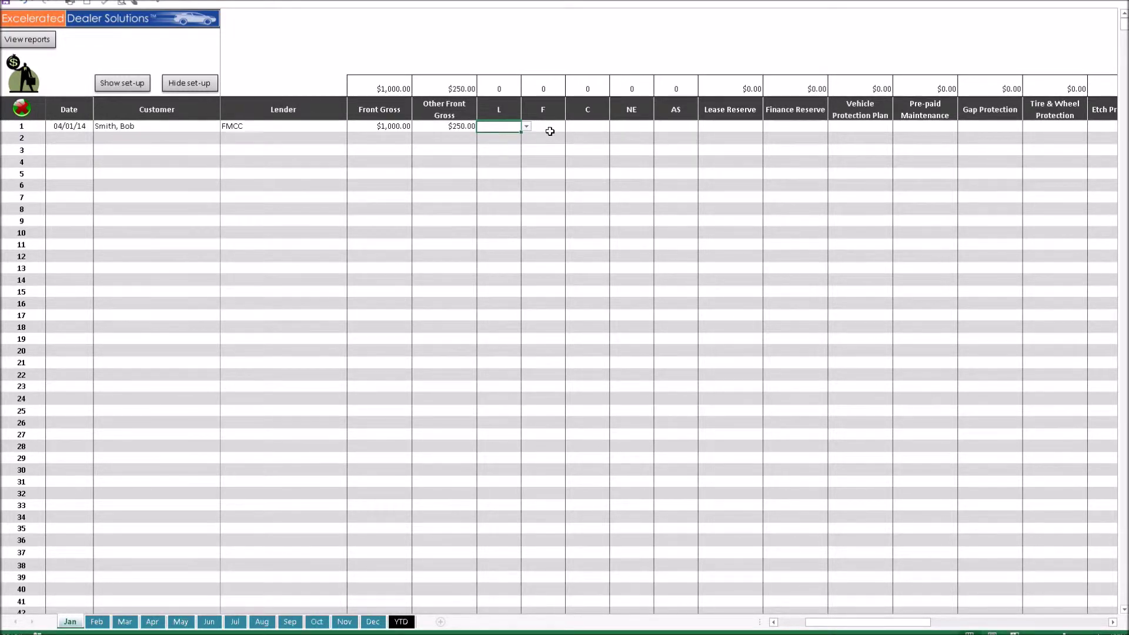
Step: Flag deal 1 as F and move along the row to Finance Reserve
click(548, 129)
click(570, 128)
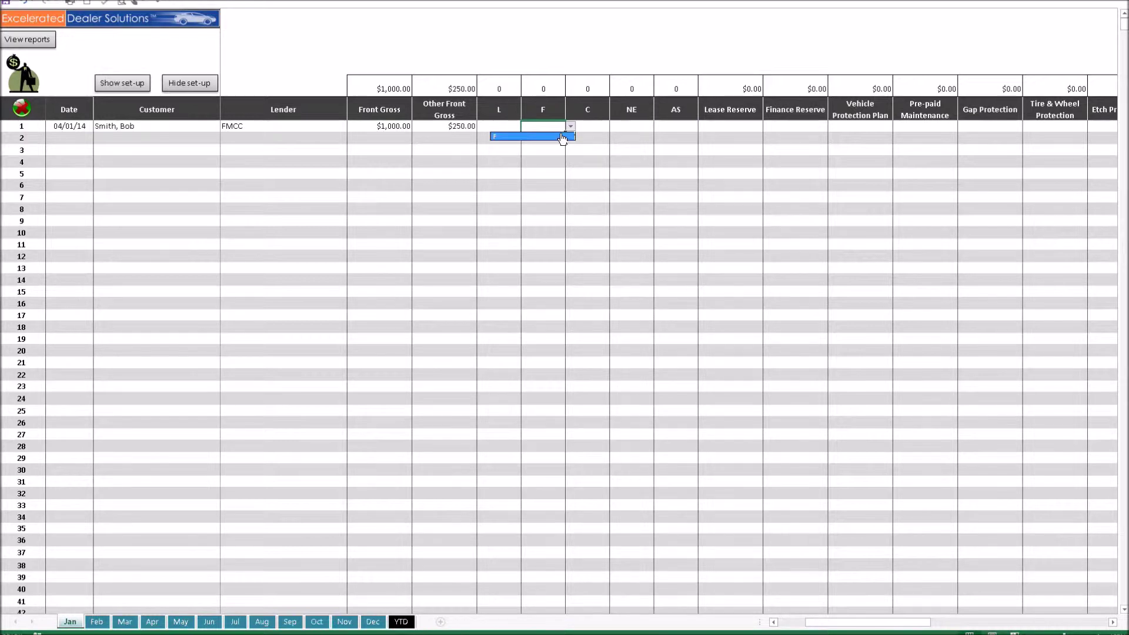
click(562, 137)
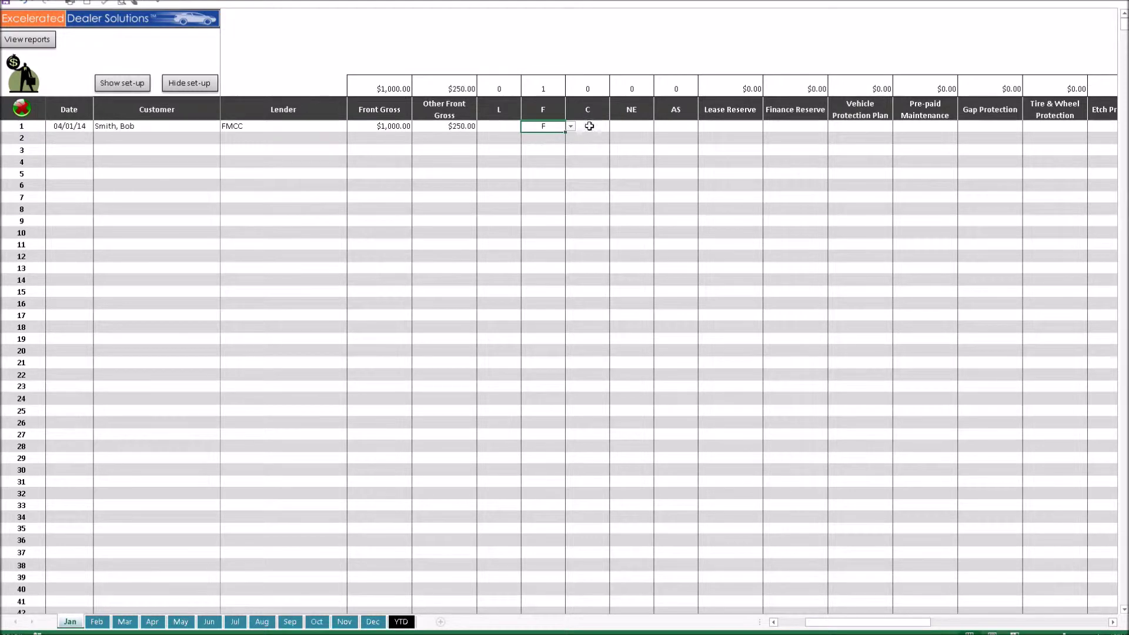
key(Tab)
key(Tab)
key(Tab)
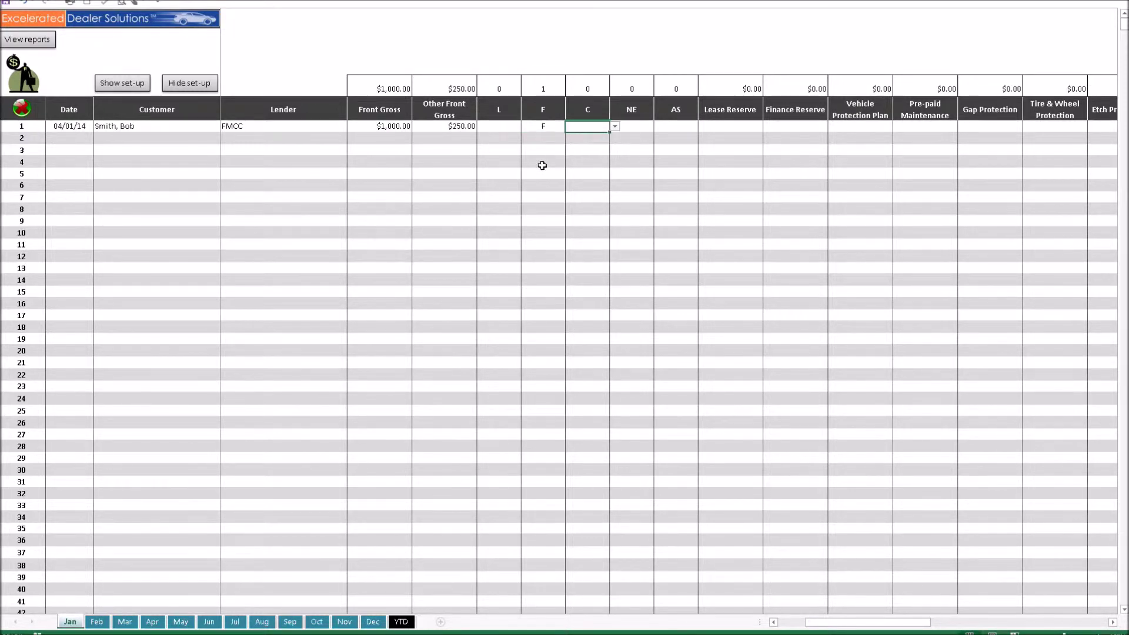
key(Tab)
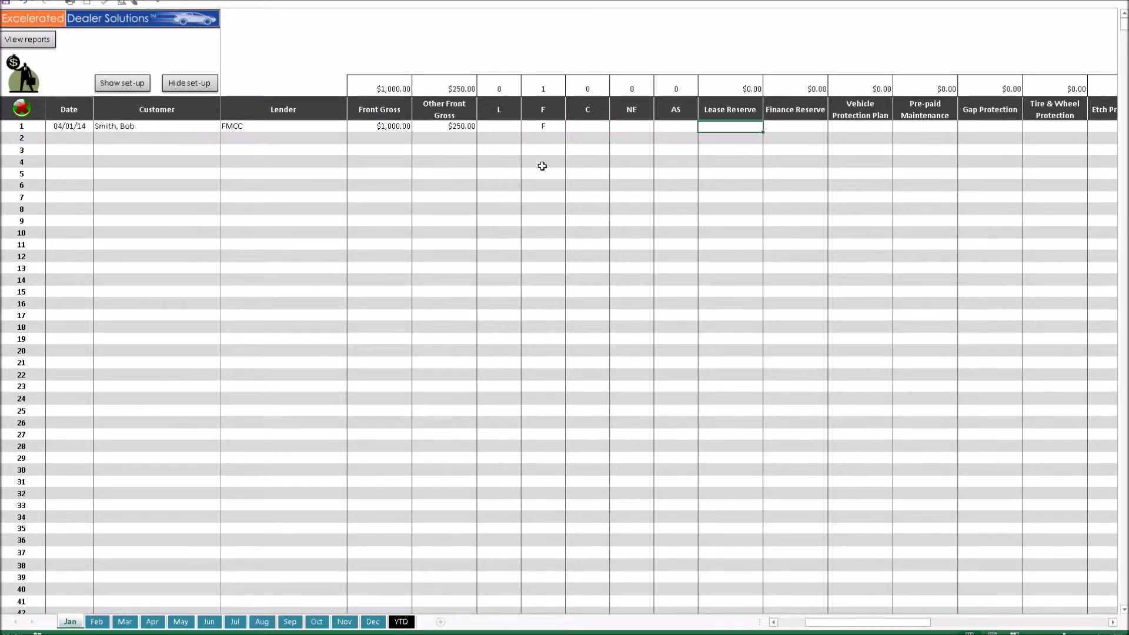
key(Tab)
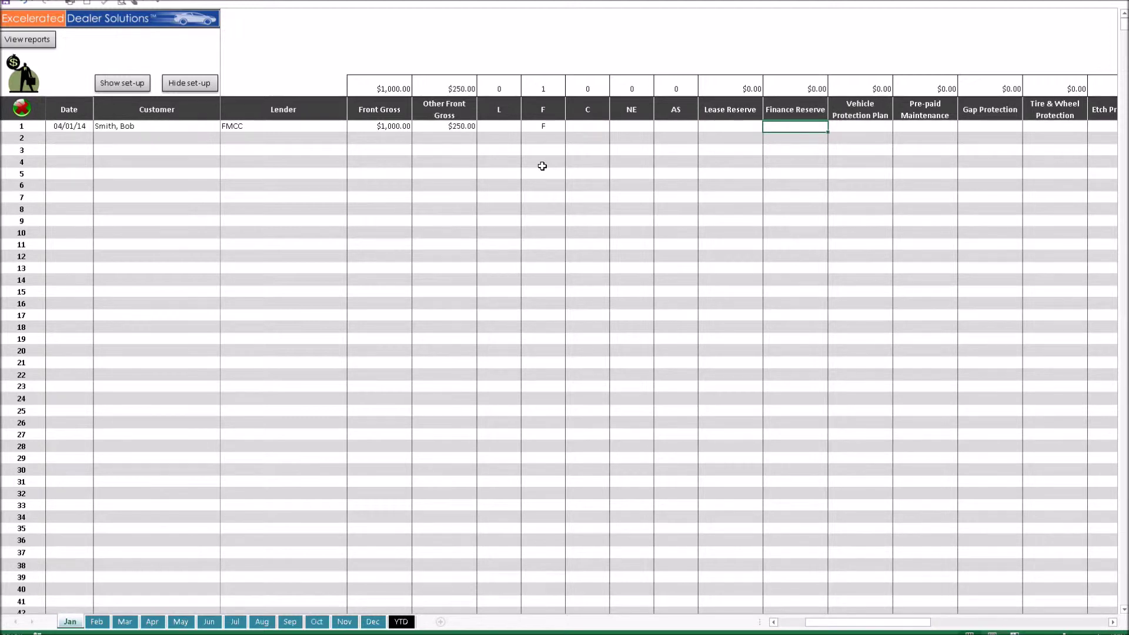
Step: Enter $500 finance reserve, $900 vehicle protection, $400 pre-paid maintenance, $700 gap and $400 Lojack
text(500)
key(Tab)
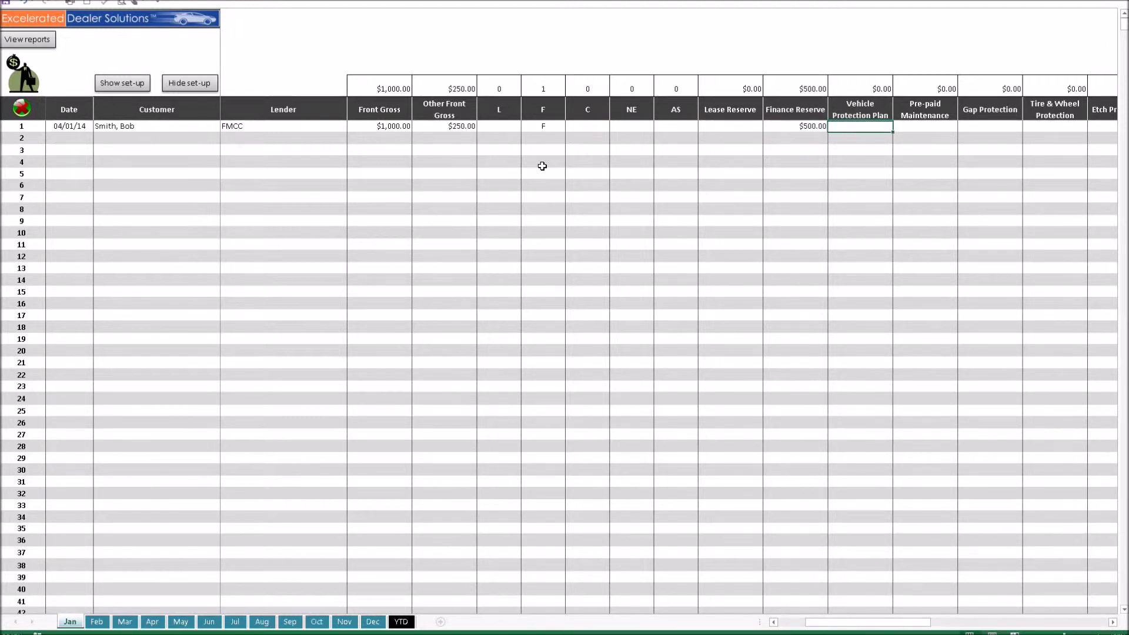
text(9)
key(Tab)
text(400)
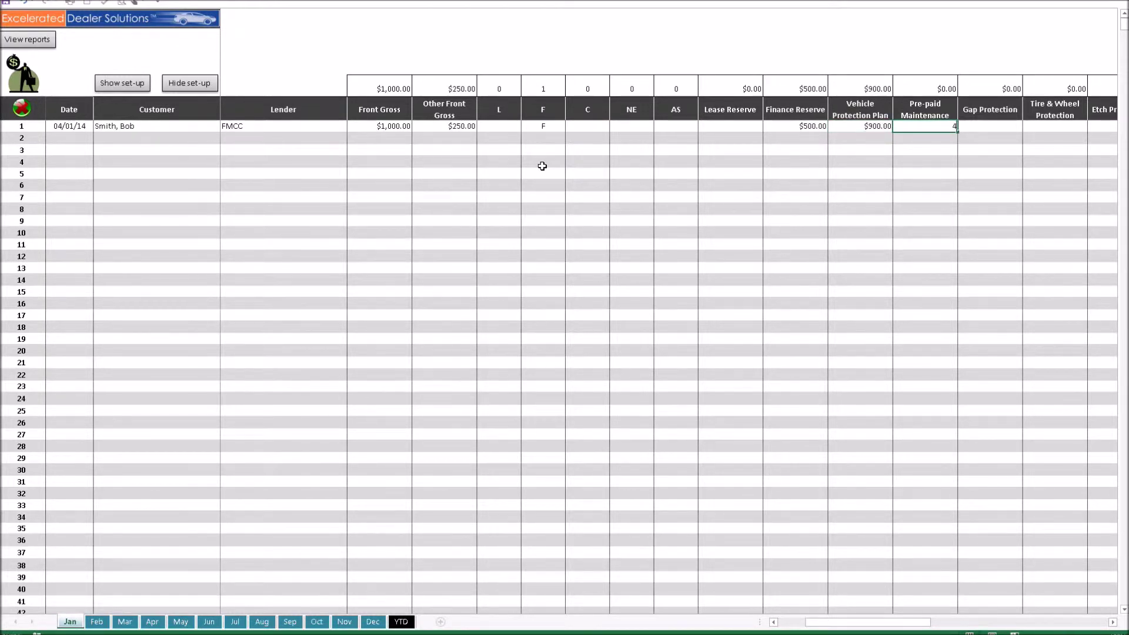
key(Tab)
text(700)
key(Tab)
key(Tab)
key(Tab)
key(Tab)
key(Tab)
key(Tab)
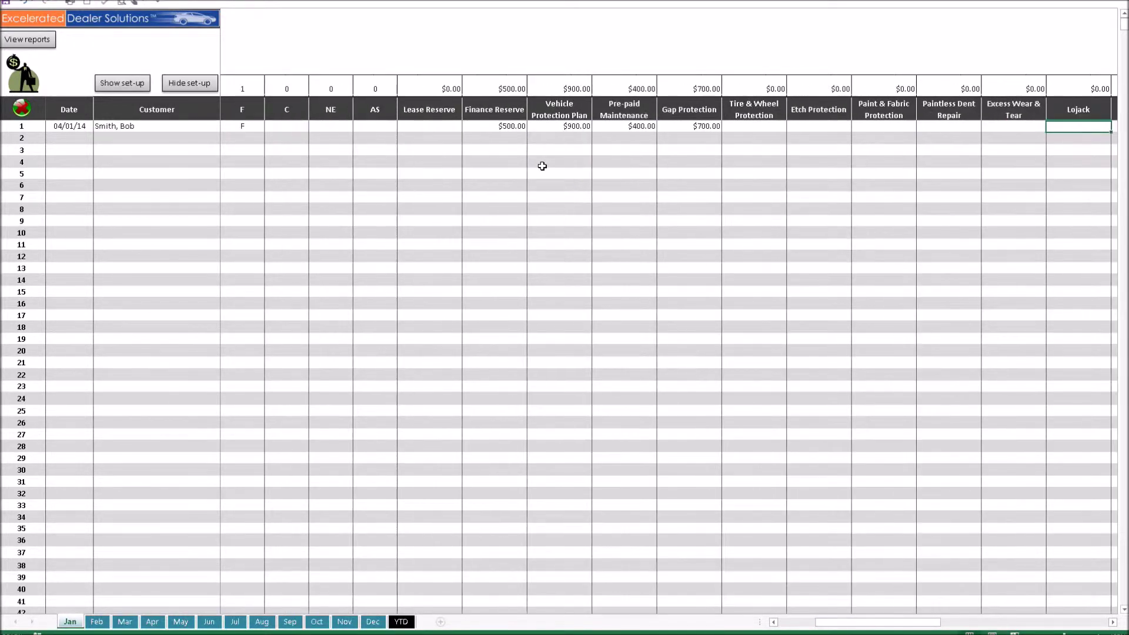
text(400)
key(Tab)
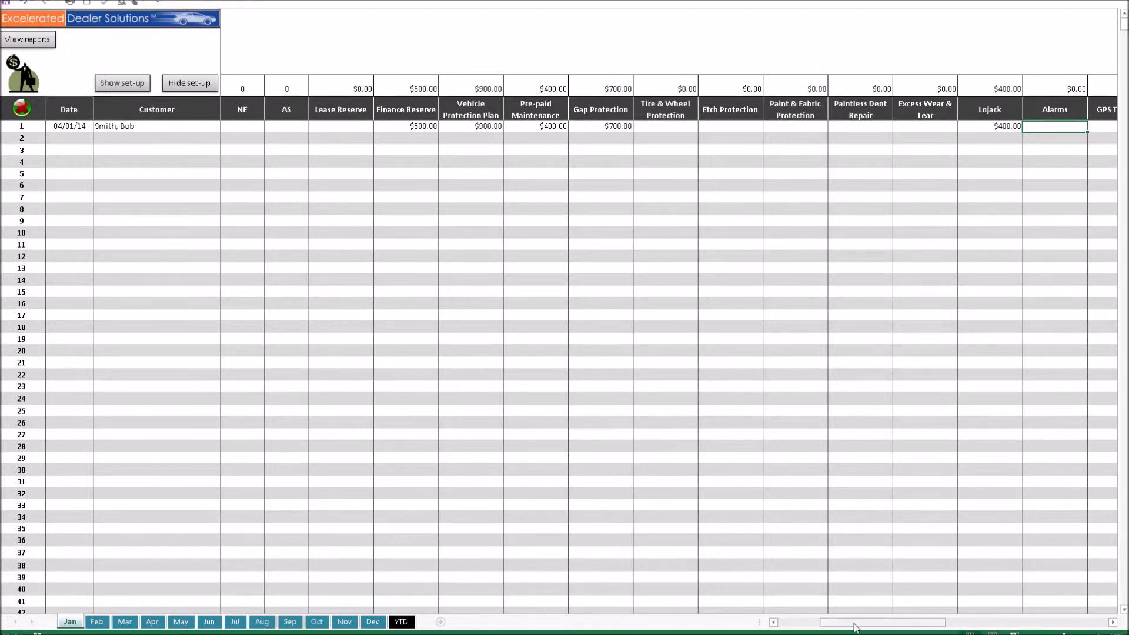
Step: Scroll back to column A to review the six January deals, then view the managers reports
drag(856, 628, 813, 628)
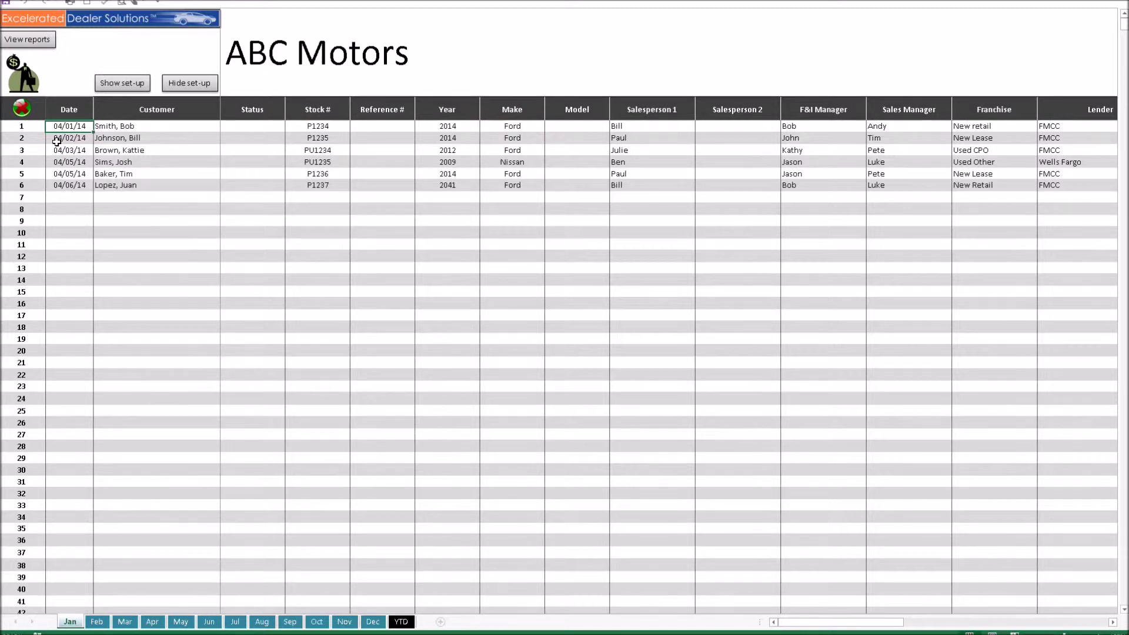
click(28, 41)
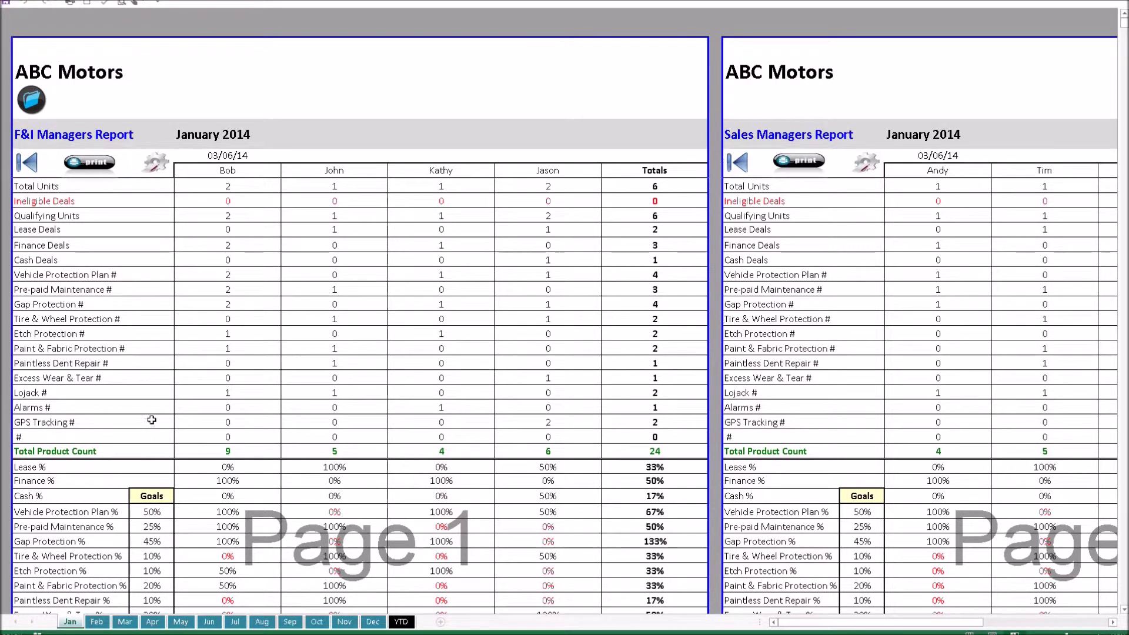
scroll(226, 320, down, 1)
scroll(226, 320, down, 1)
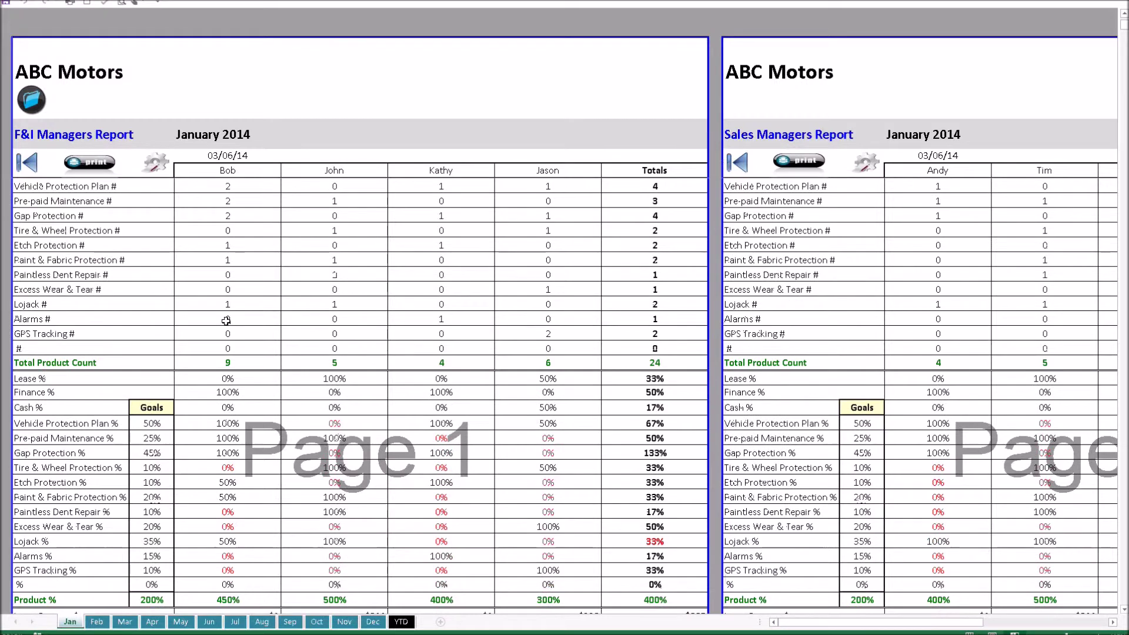
scroll(226, 321, down, 2)
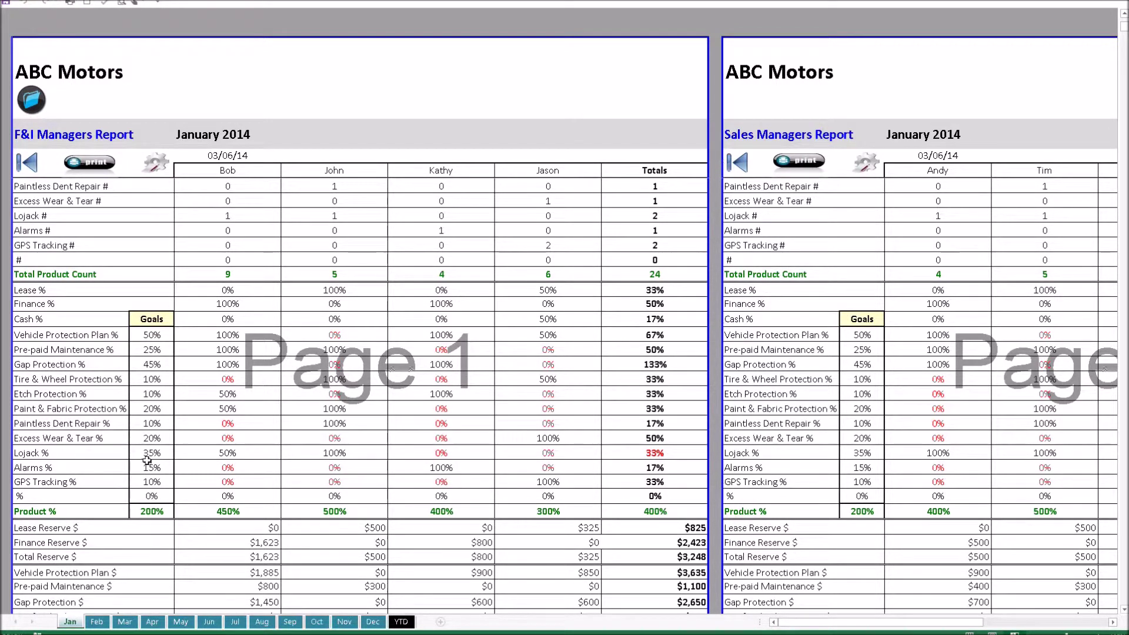
scroll(157, 458, down, 4)
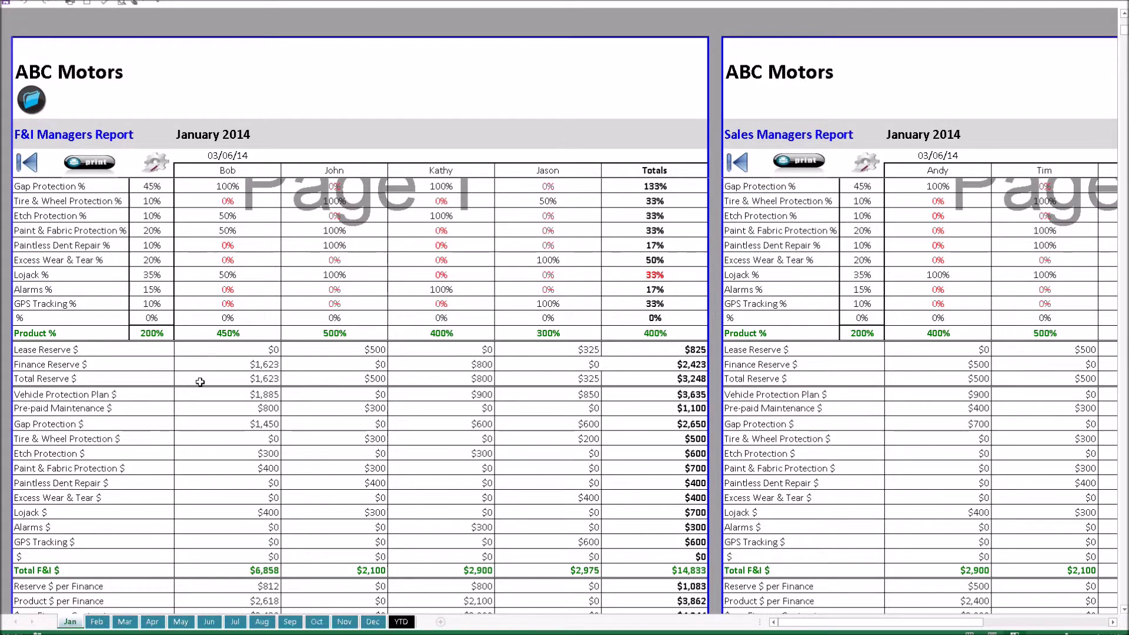
scroll(199, 382, down, 2)
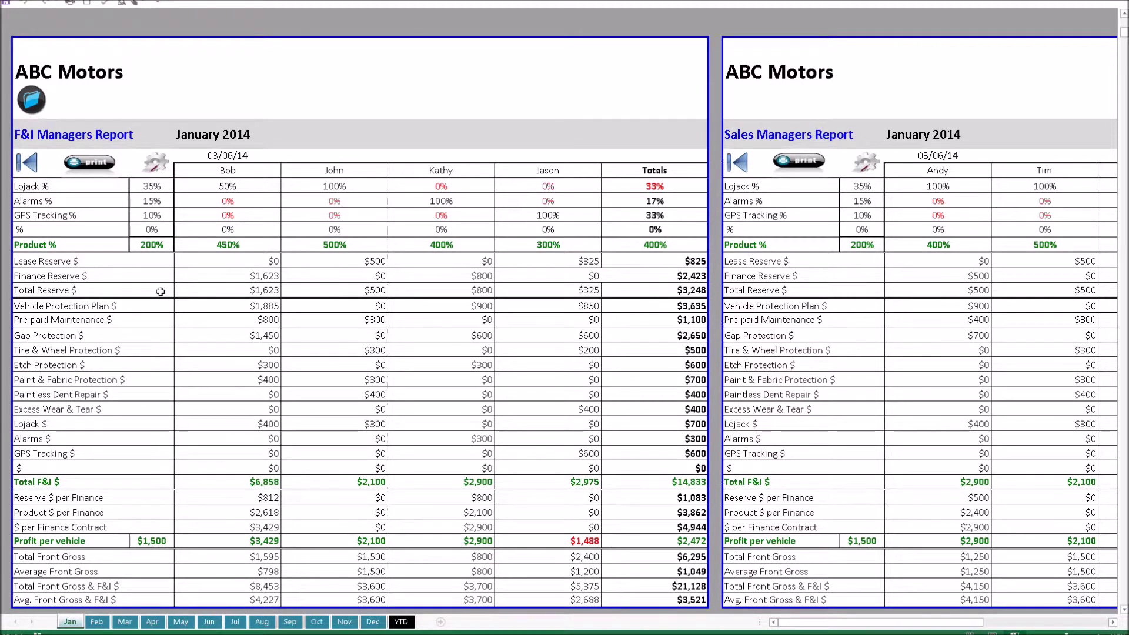
scroll(161, 292, down, 2)
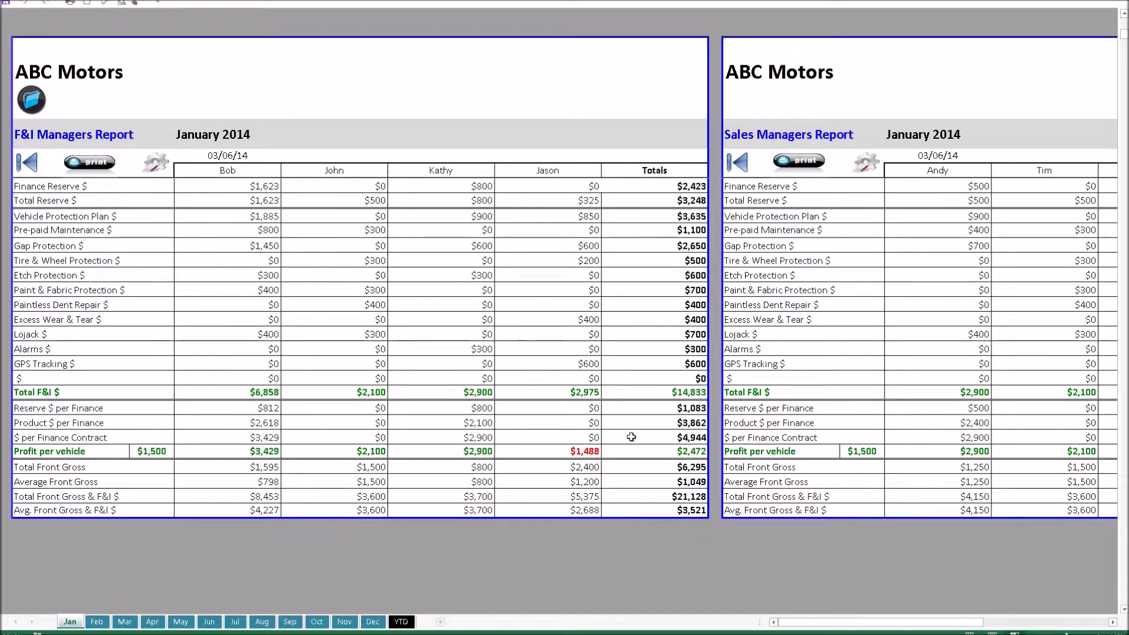
scroll(631, 436, up, 5)
scroll(631, 436, up, 7)
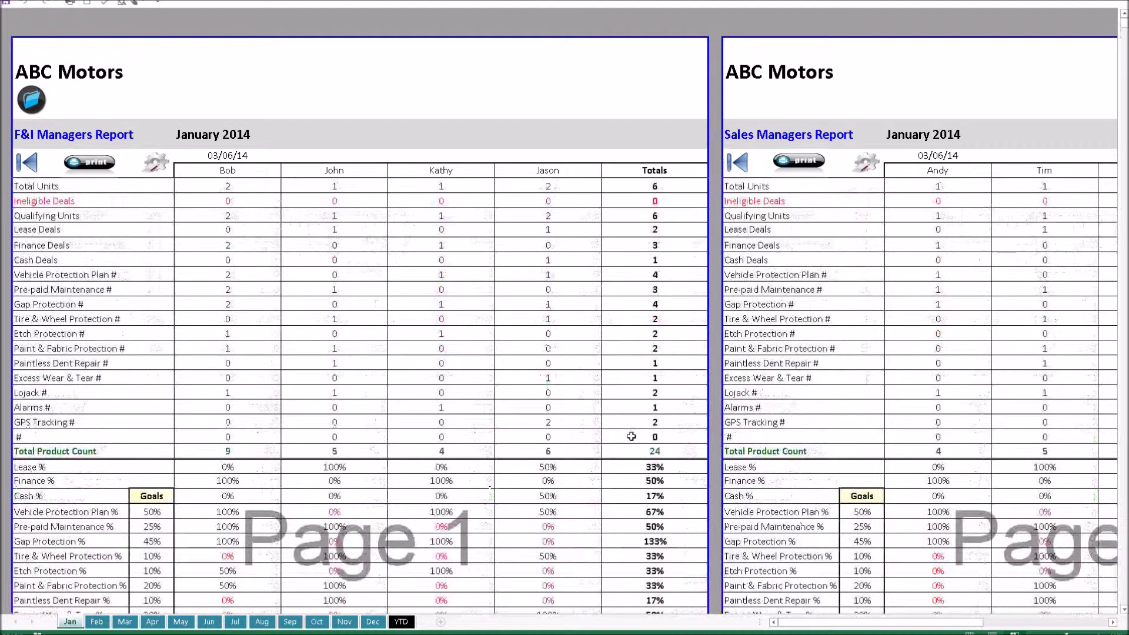
Step: Scroll through the Sales Managers Report figures, then move right to the Franchise Report and Lender Analysis
drag(843, 622, 882, 612)
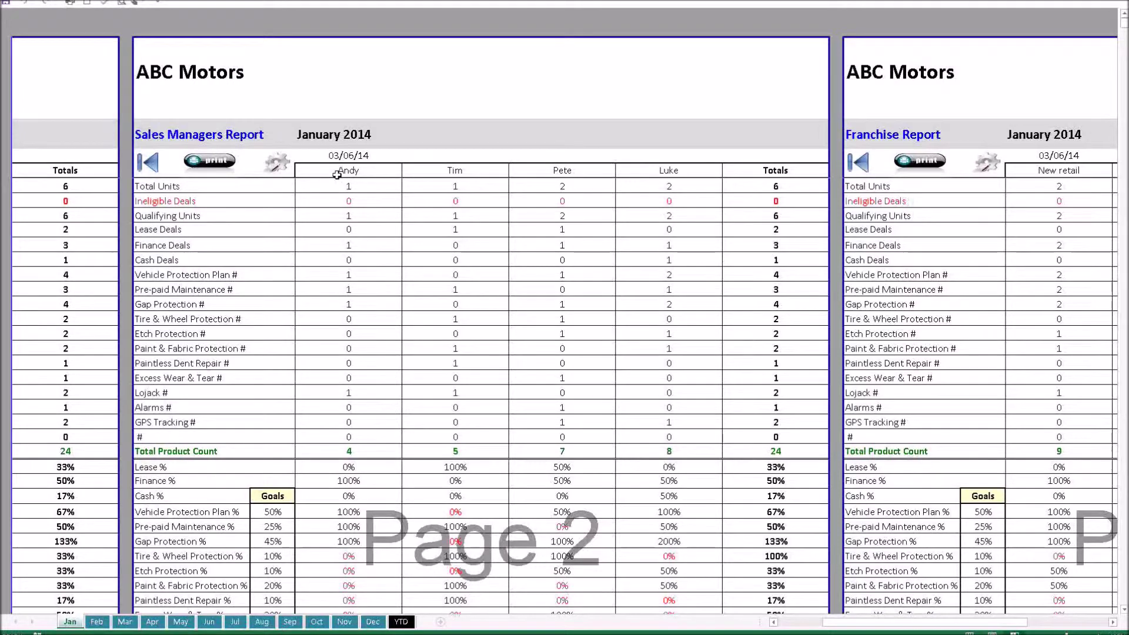
scroll(515, 216, down, 2)
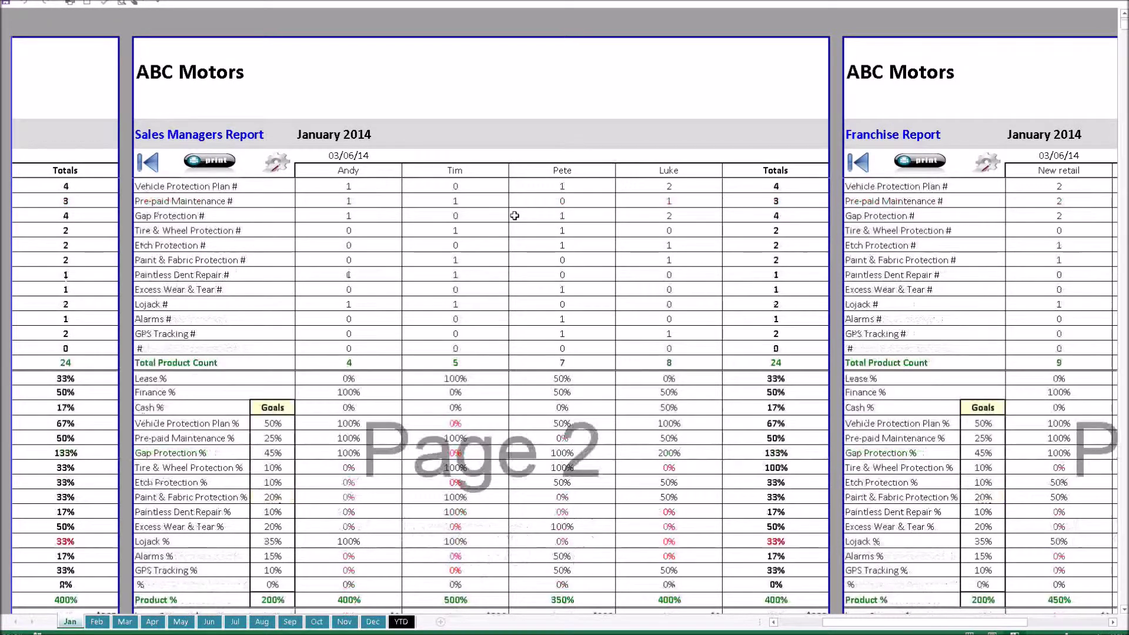
scroll(515, 215, down, 2)
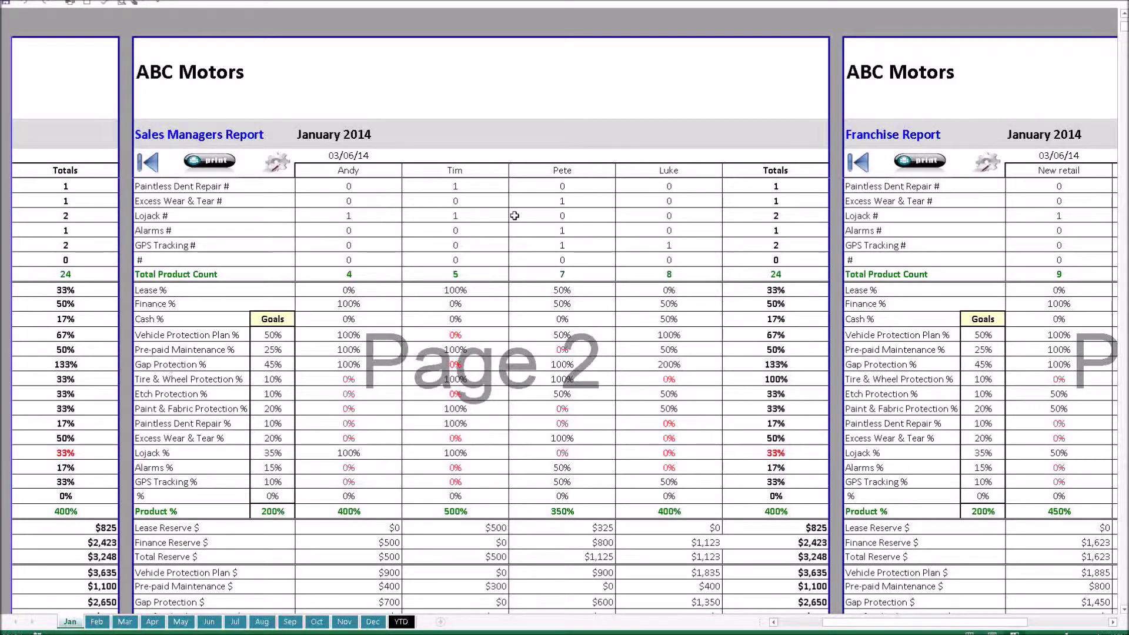
scroll(515, 215, down, 2)
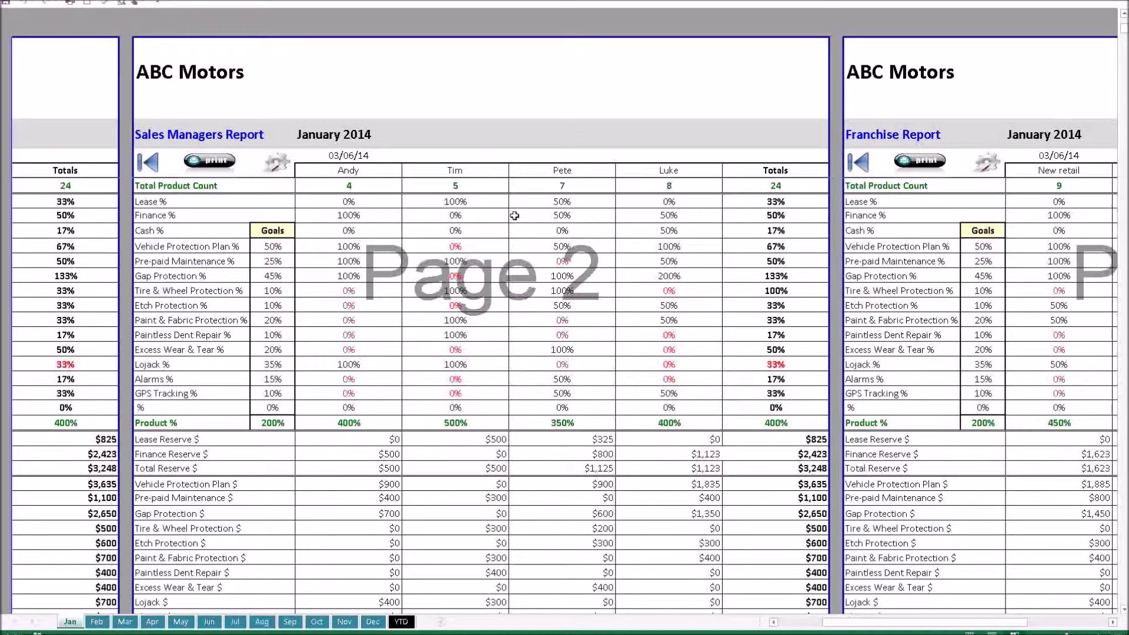
scroll(514, 216, down, 2)
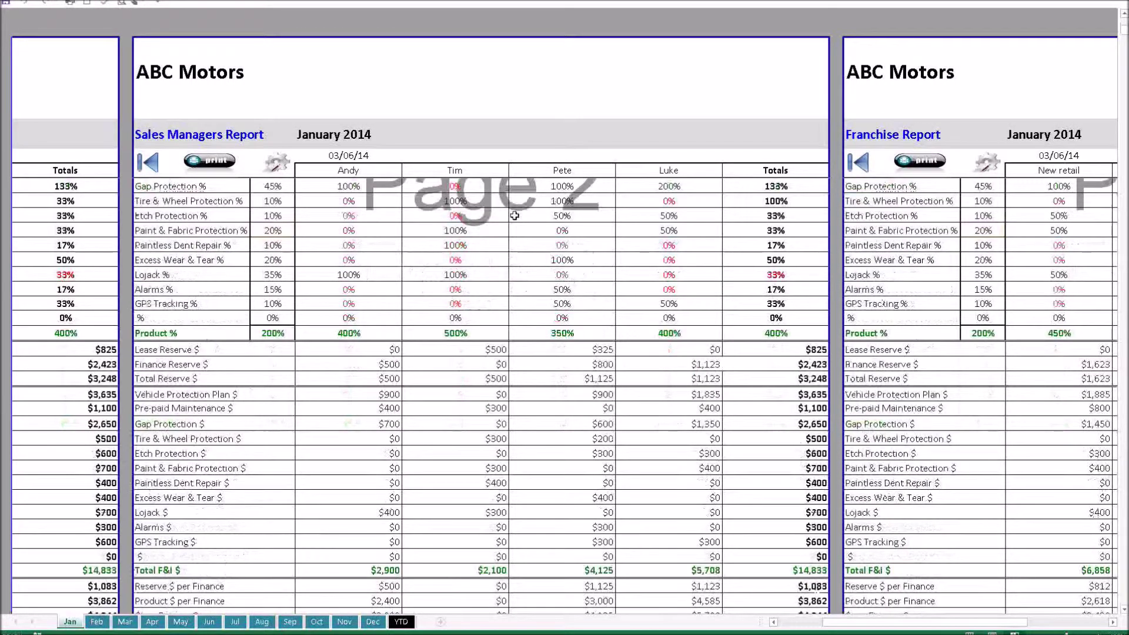
scroll(544, 299, down, 3)
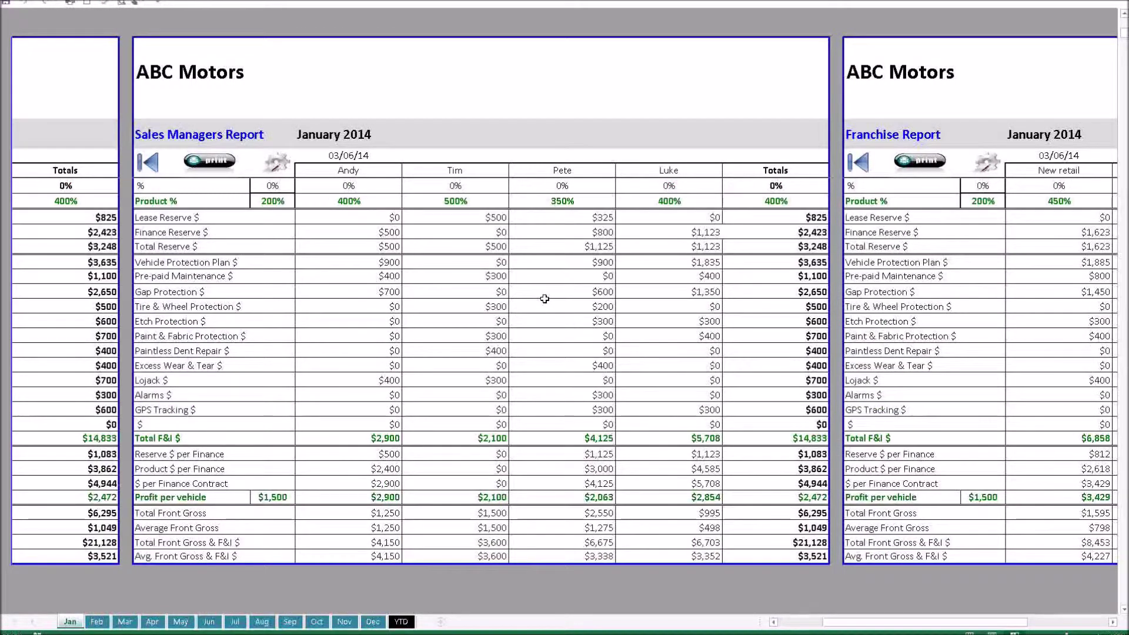
drag(885, 624, 941, 625)
scroll(600, 377, up, 11)
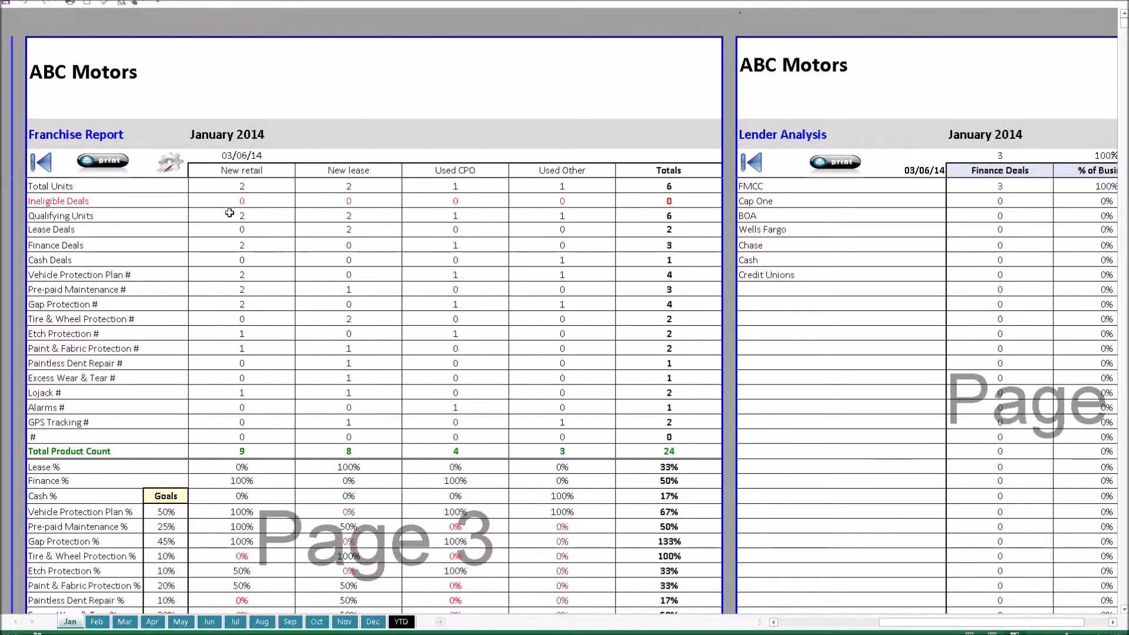
Step: Switch the Franchise Report to 5 franchises, revert to 4, then scroll to Lender Analysis
click(175, 171)
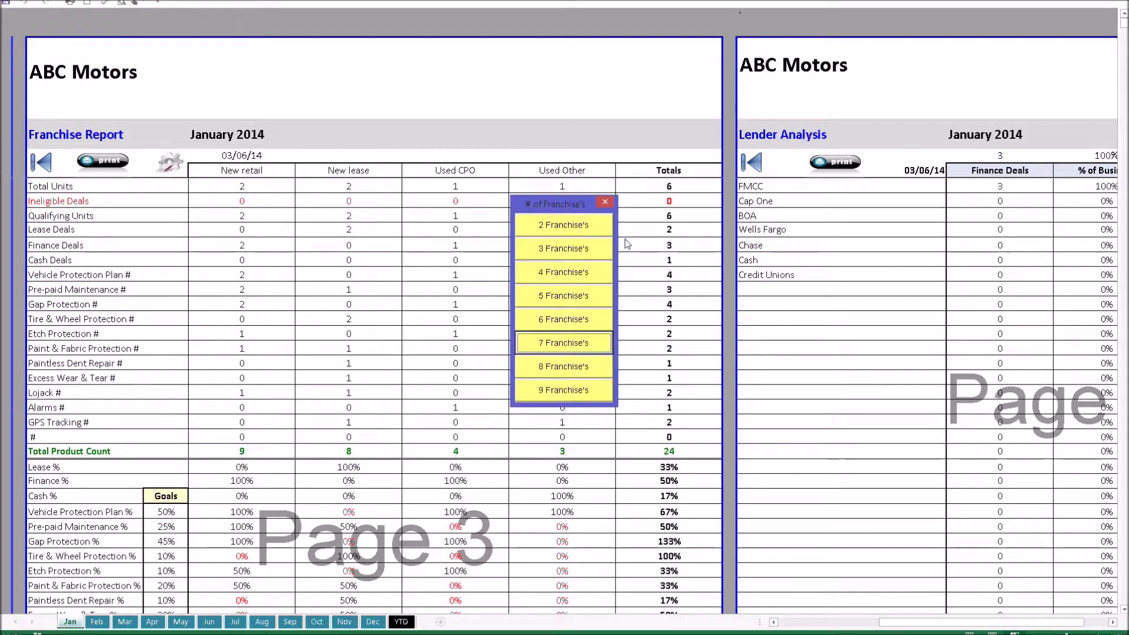
click(589, 295)
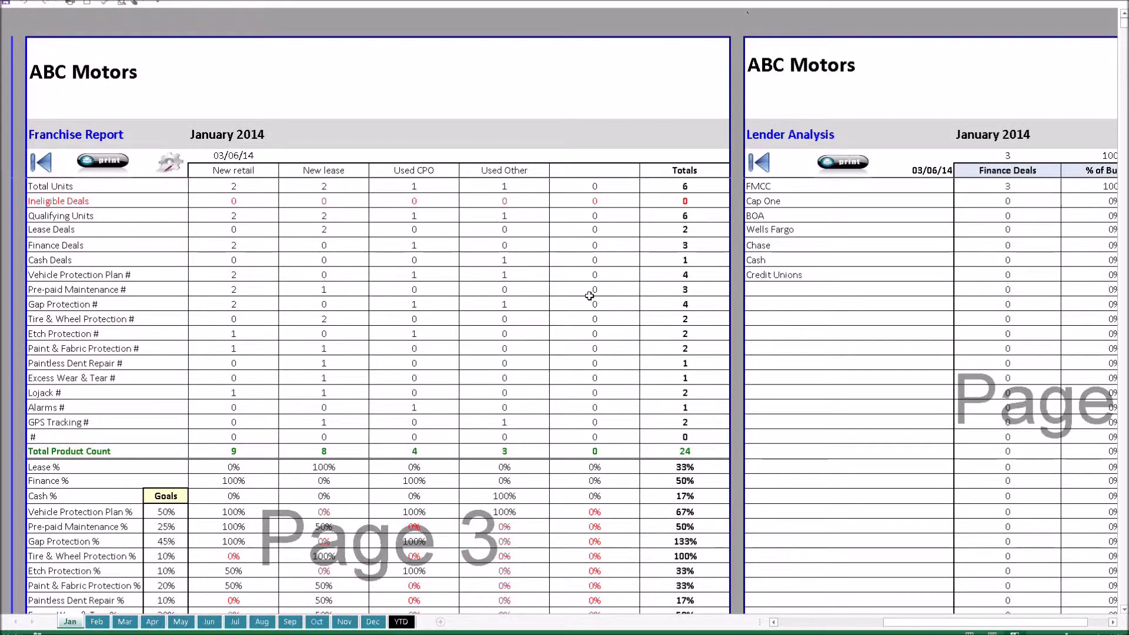
click(170, 163)
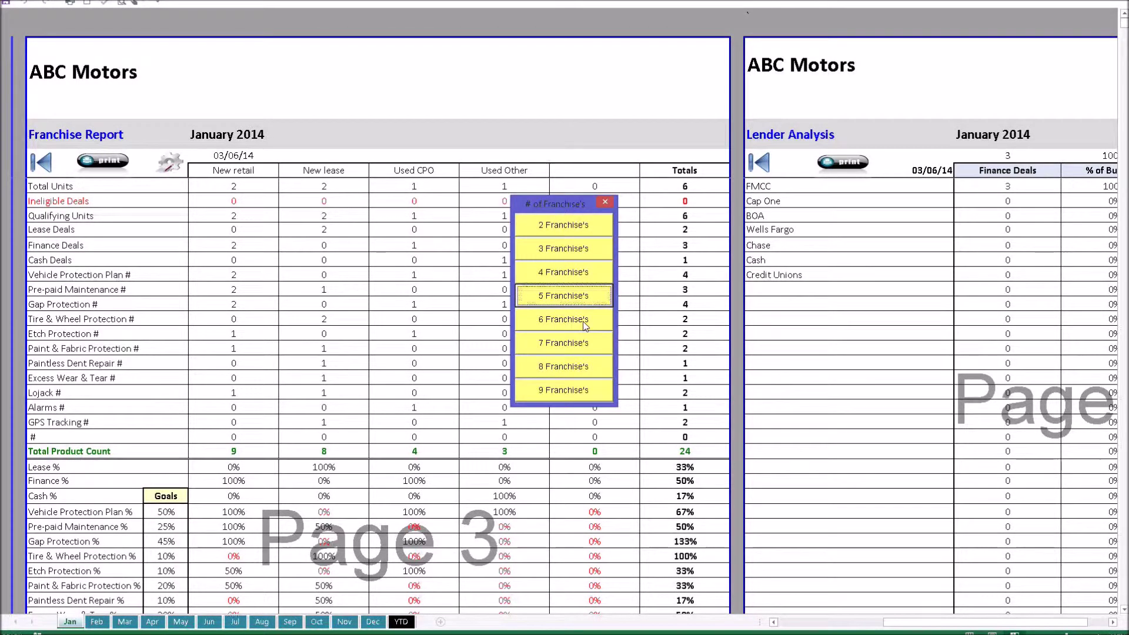
click(575, 274)
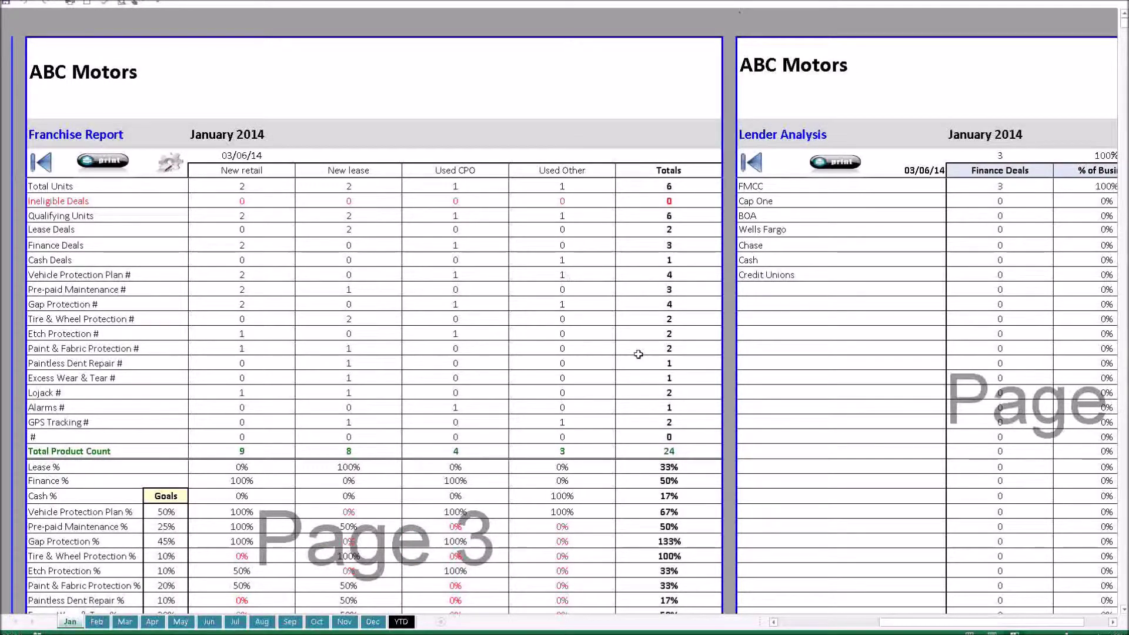
drag(922, 623, 954, 624)
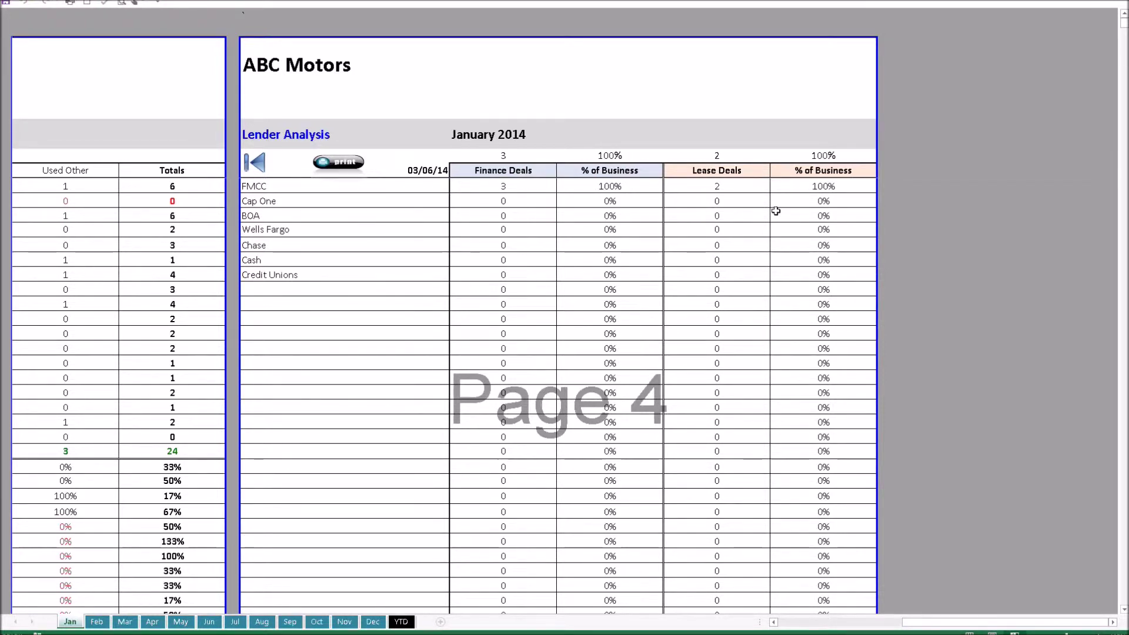
Step: Change deal 6's lender from FMCC to Wells Fargo and go back to the reports
click(258, 167)
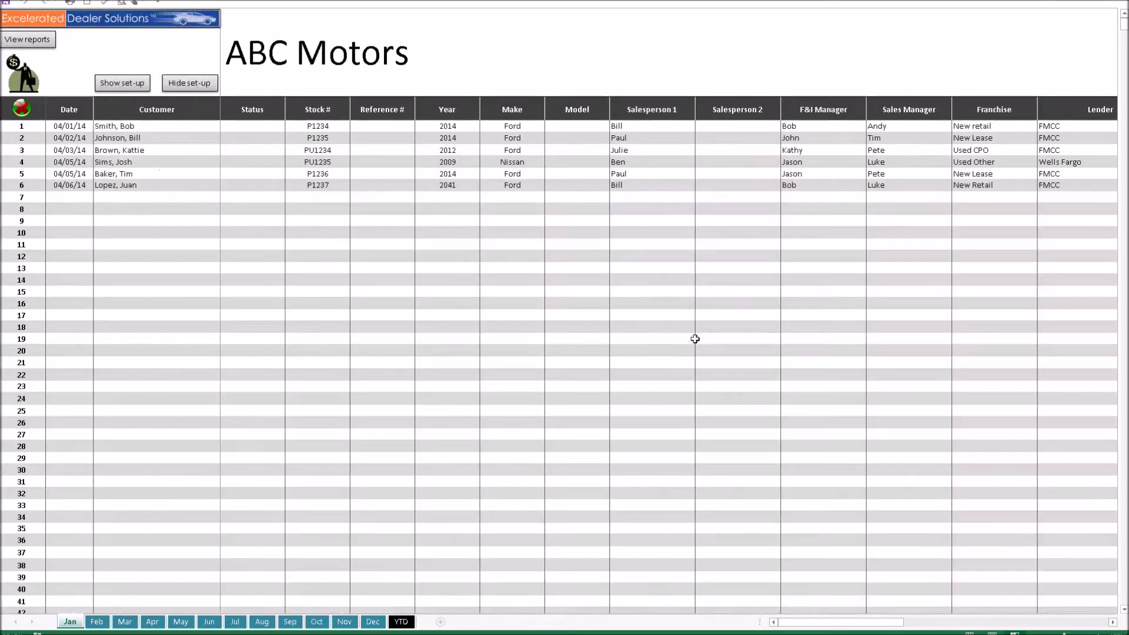
drag(860, 623, 877, 622)
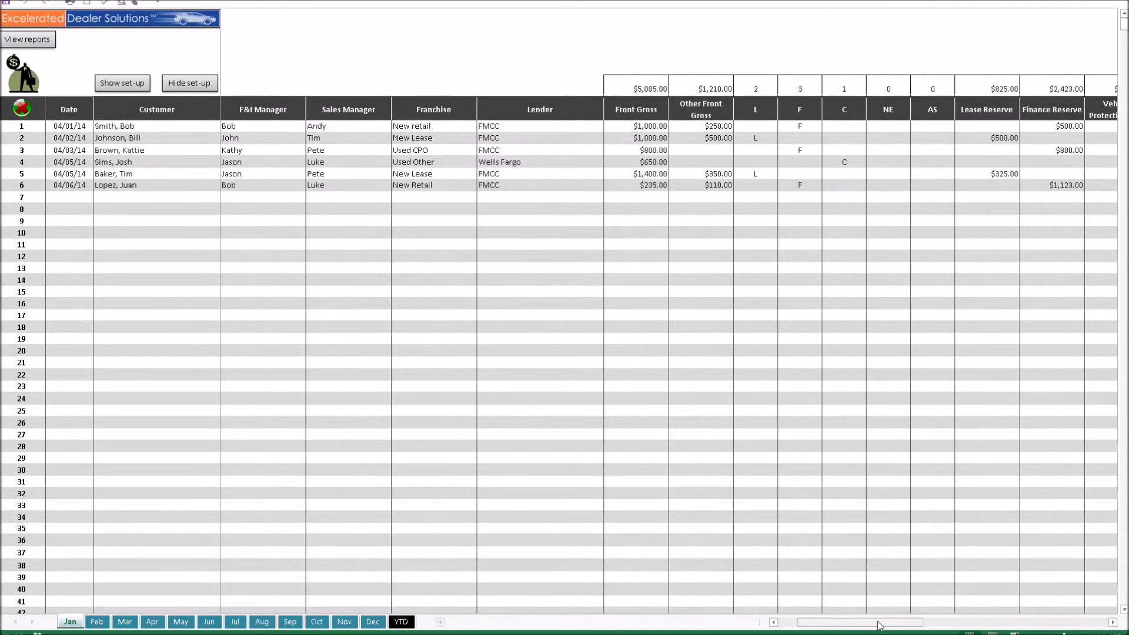
click(564, 185)
click(609, 186)
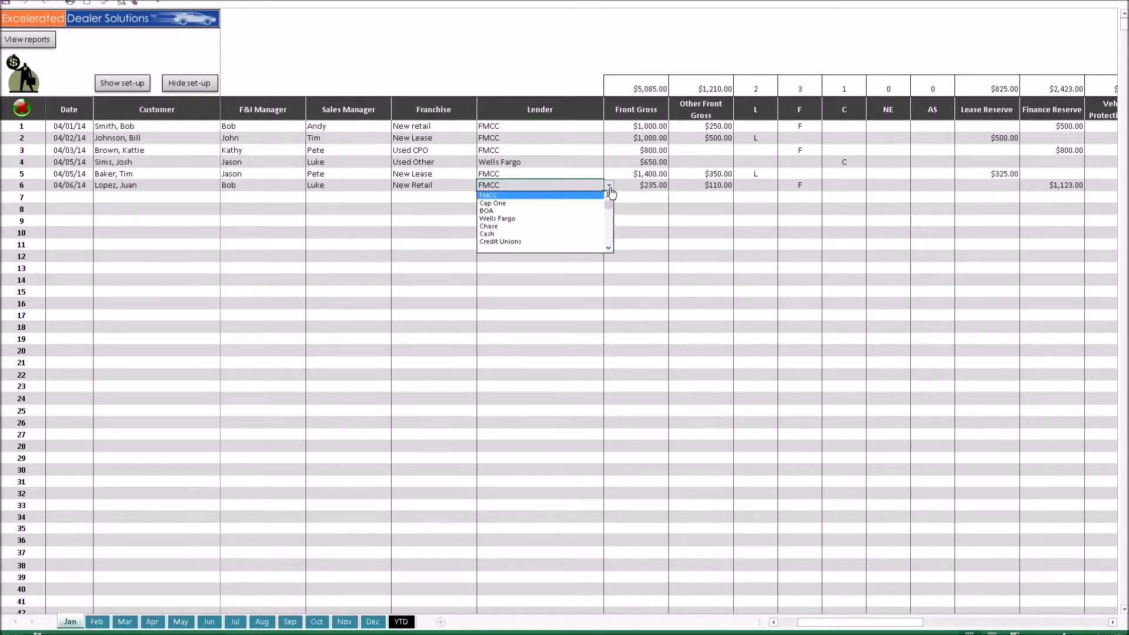
click(576, 218)
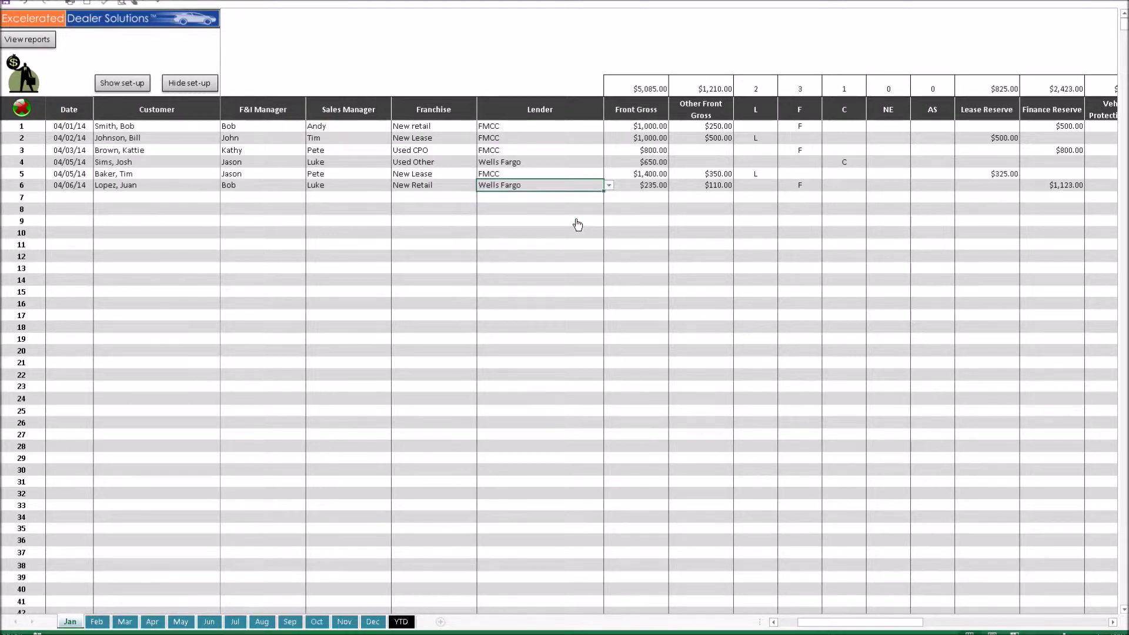
click(36, 43)
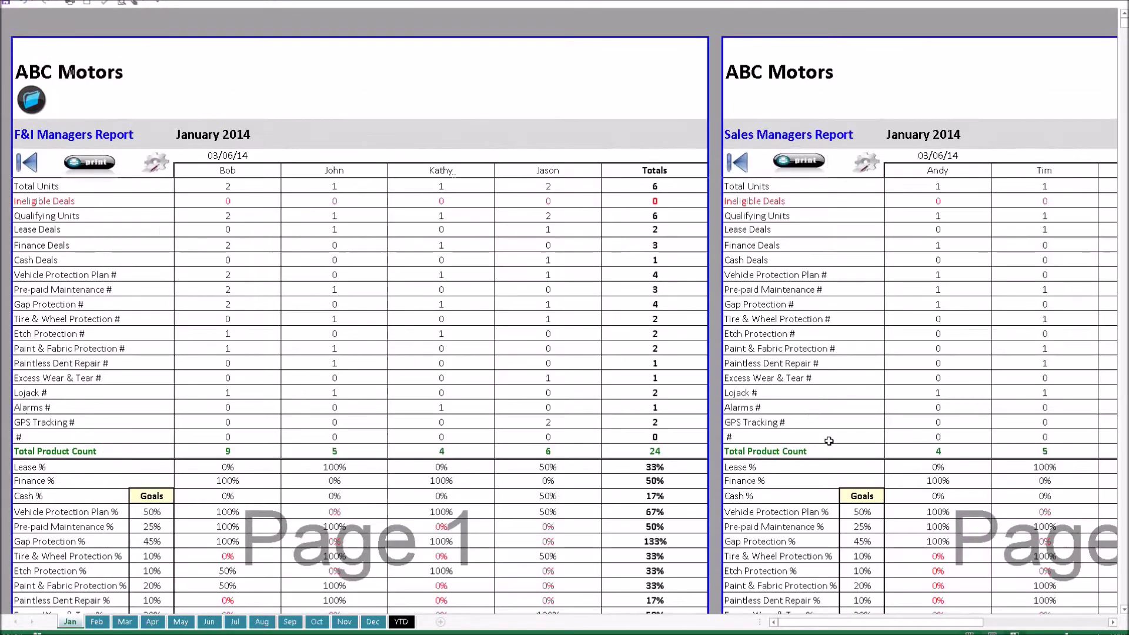
Step: Confirm Lender Analysis shows Wells Fargo with one finance deal, then return to the January deal log
drag(882, 622, 1007, 622)
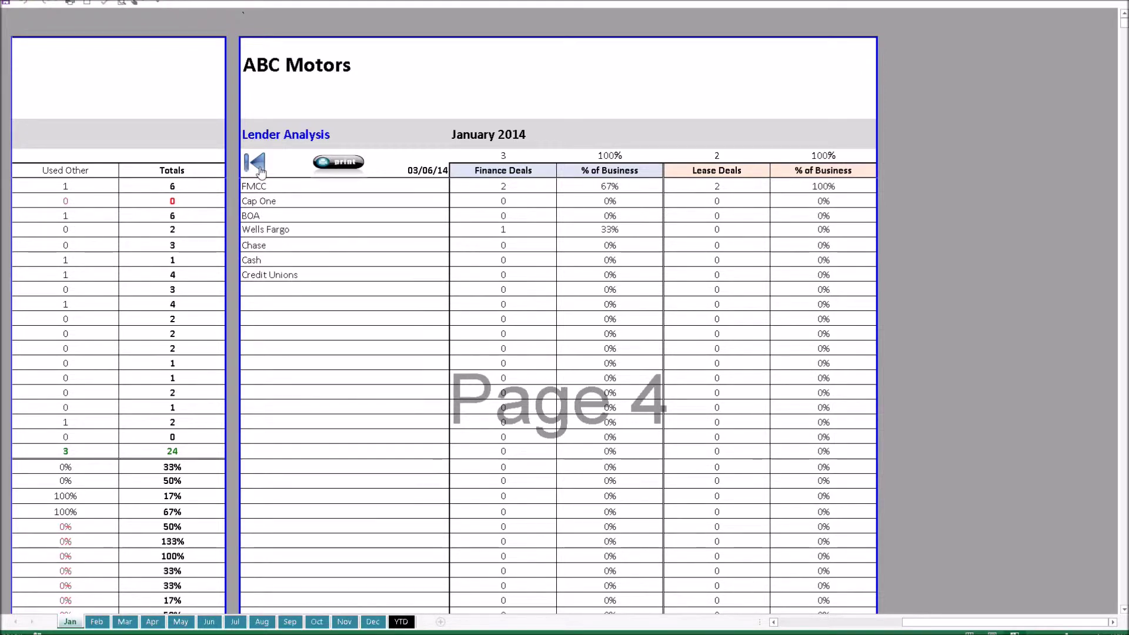
click(779, 622)
click(779, 622)
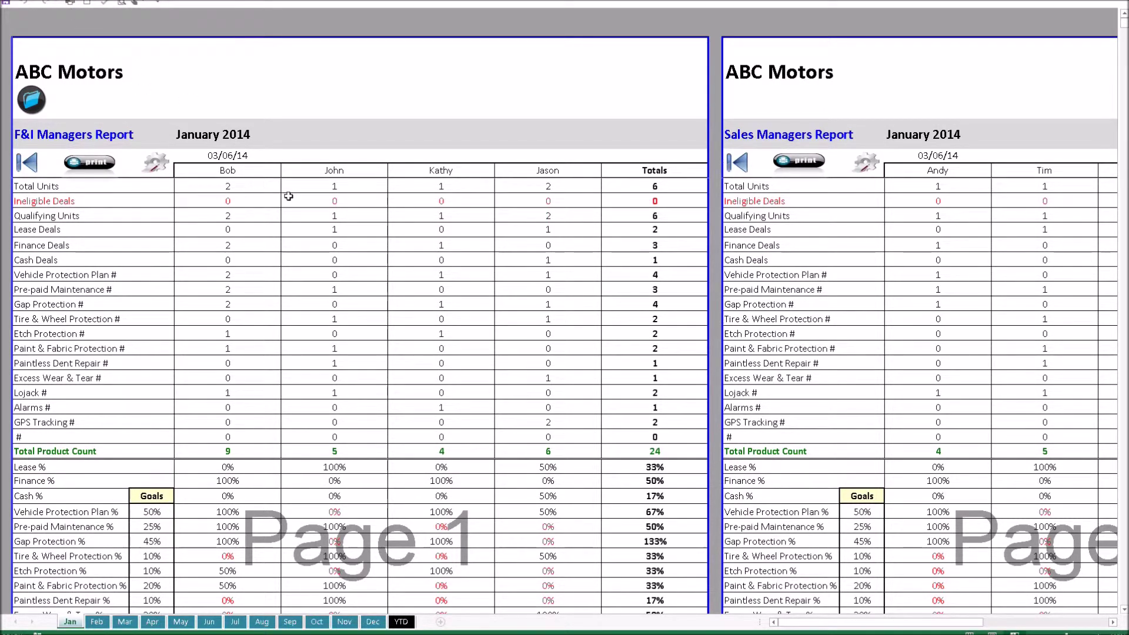
click(24, 166)
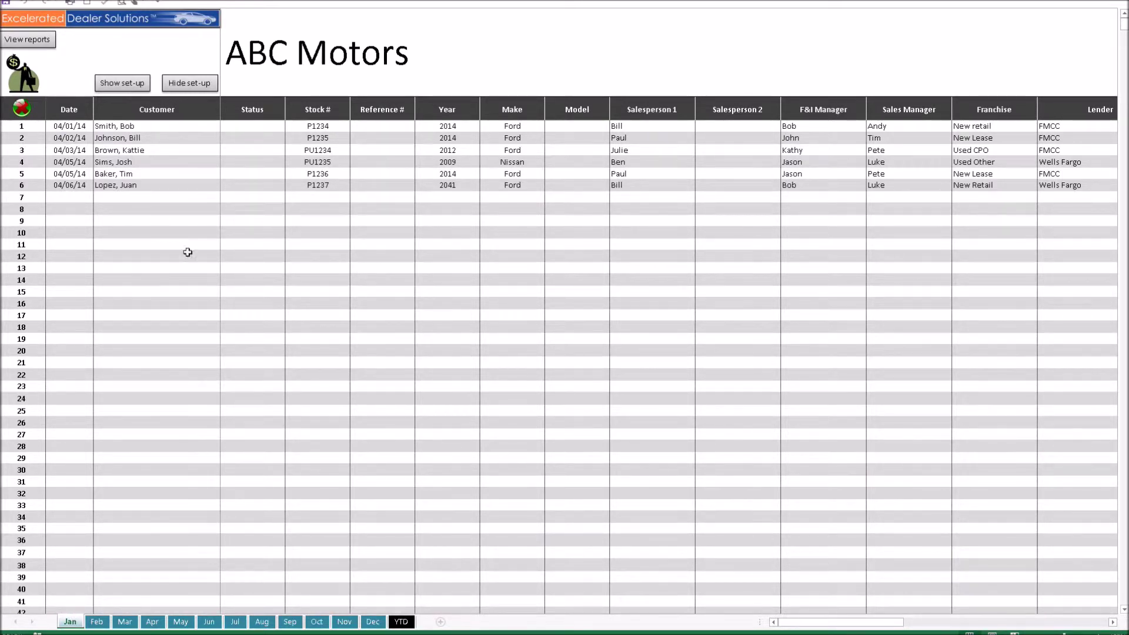
Step: On the YTD summary sheet, set the product penetration goal to 210%
click(402, 621)
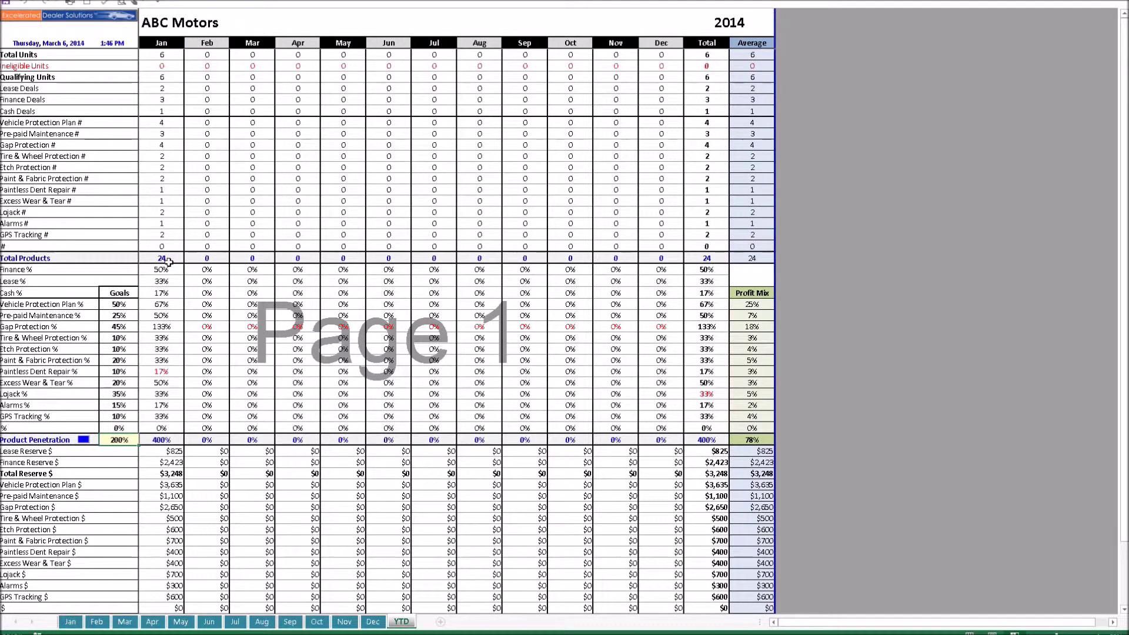
scroll(169, 263, down, 2)
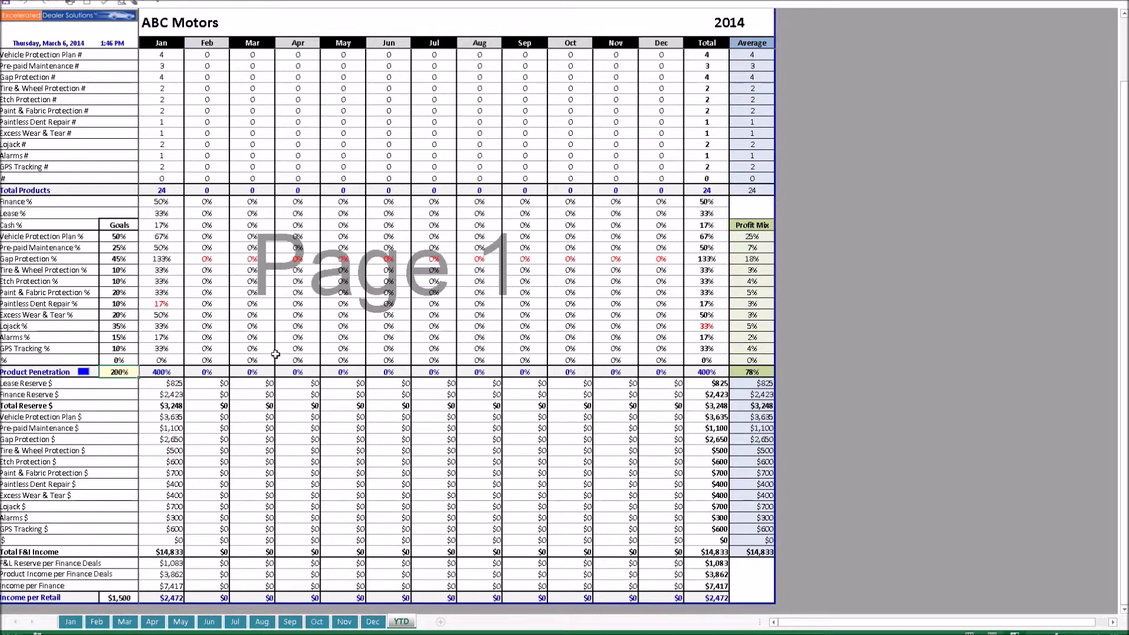
text(210)
key(Return)
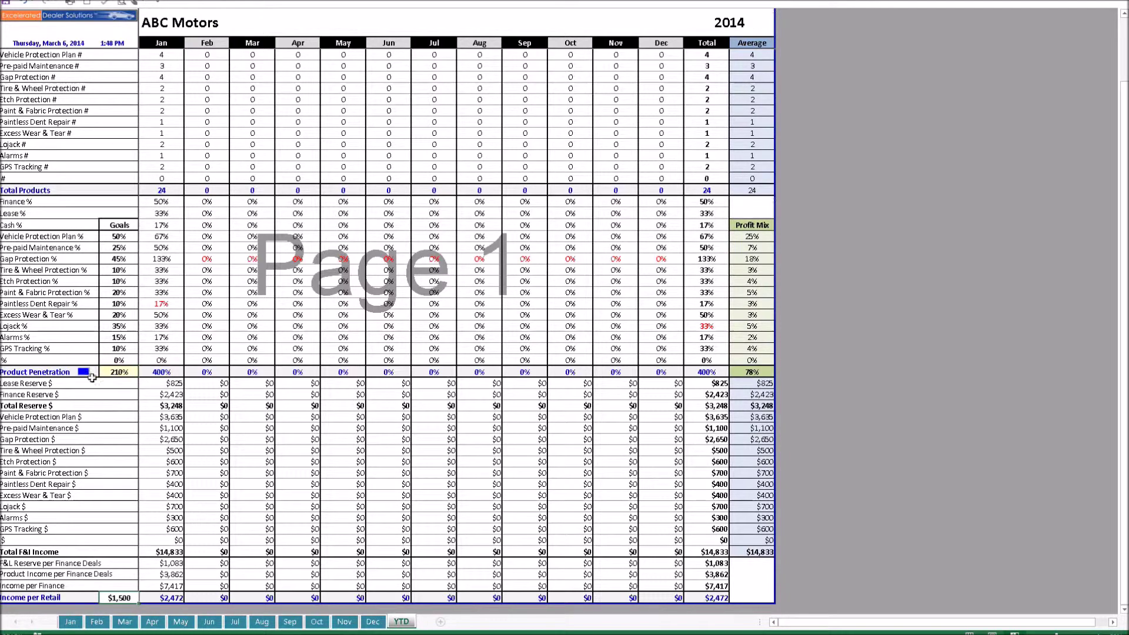
Step: Scroll the YTD totals down through the F&I income rows, then go to the Jan sheet
click(85, 371)
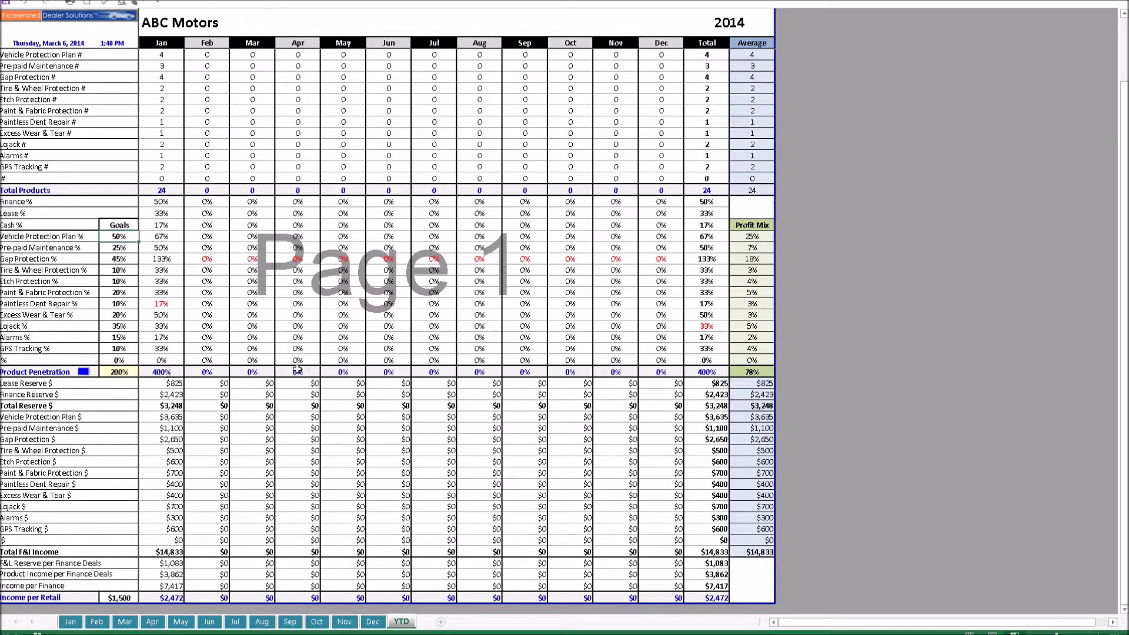
scroll(297, 369, up, 2)
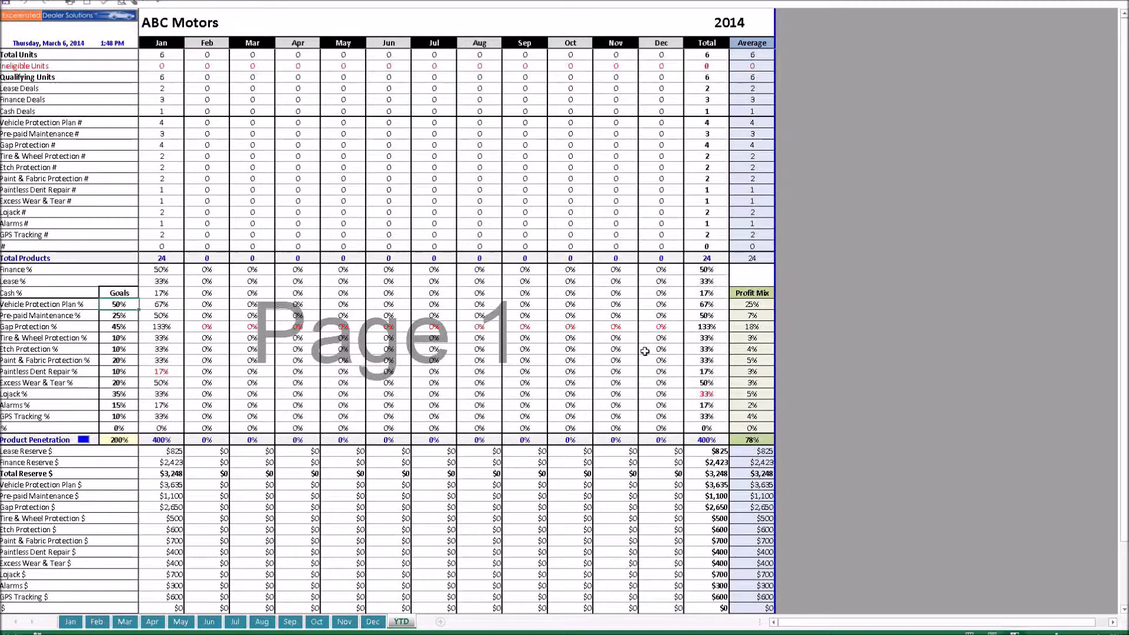
scroll(645, 351, down, 2)
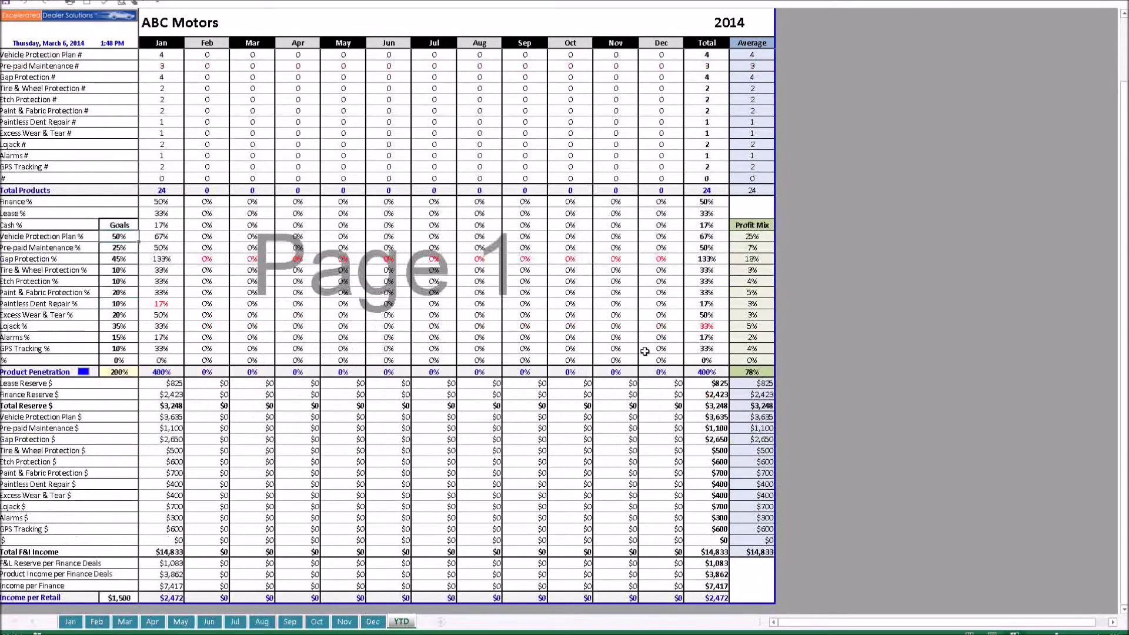
scroll(645, 351, down, 2)
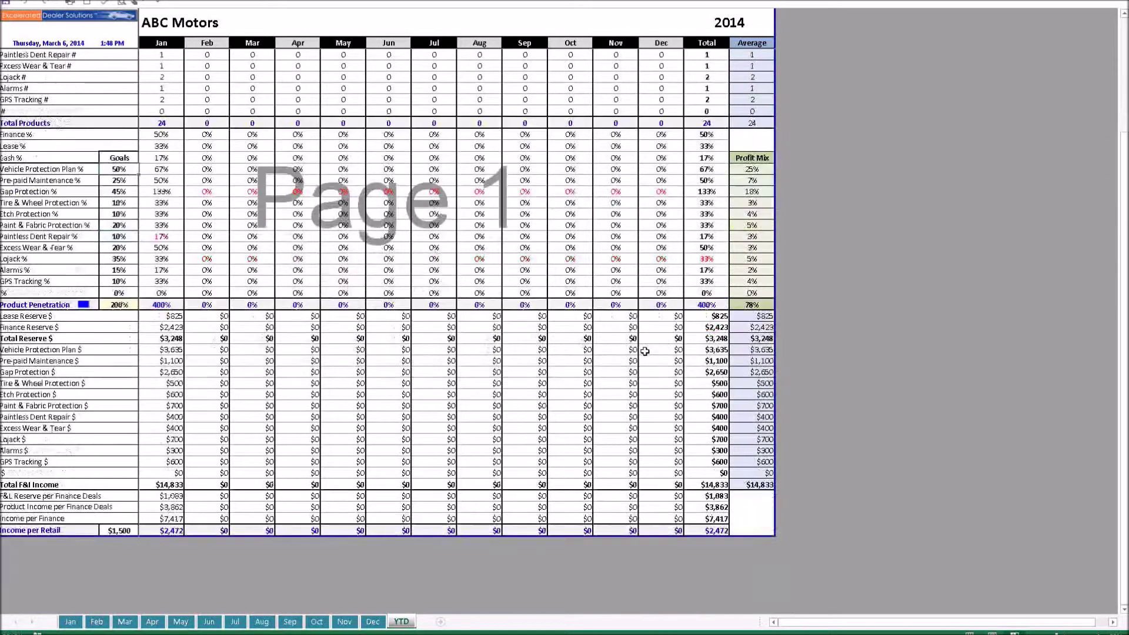
scroll(645, 351, up, 4)
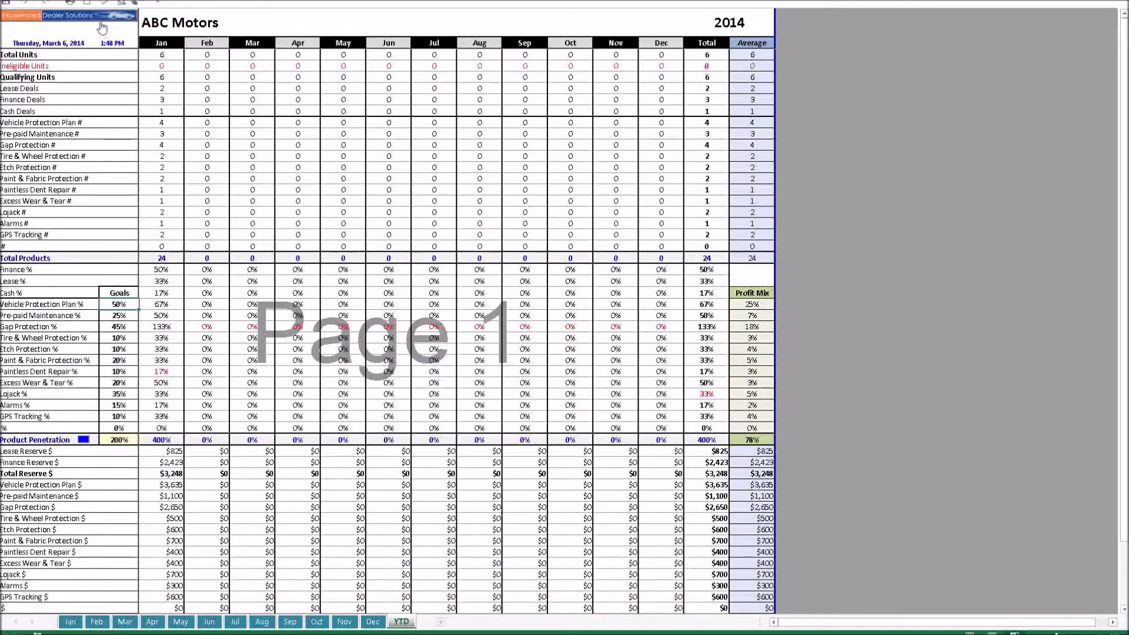
click(71, 623)
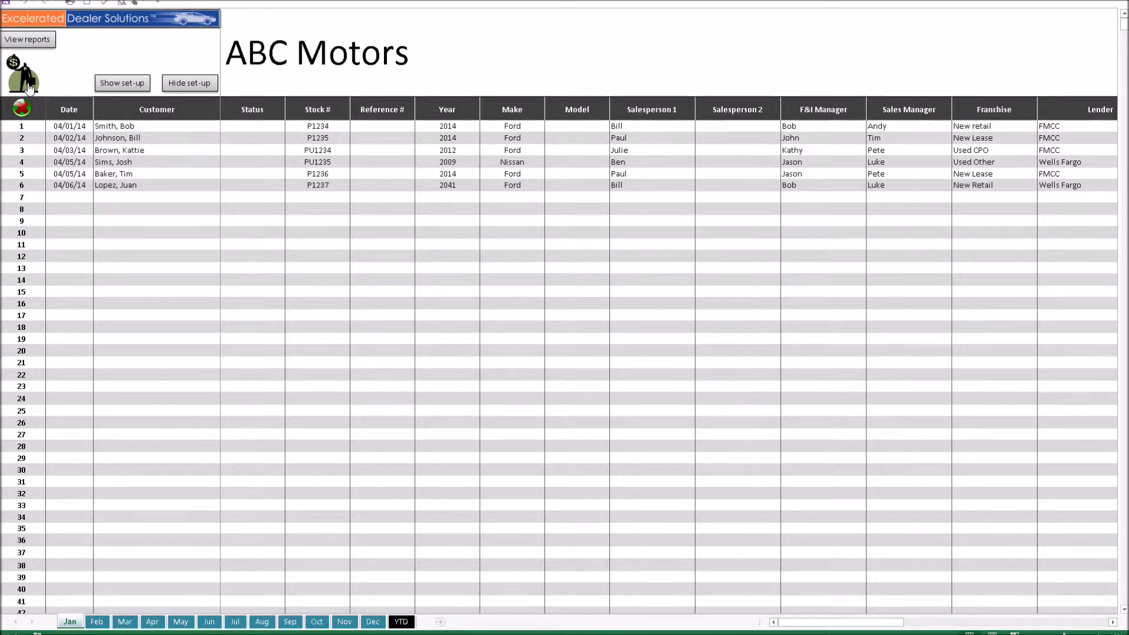
Step: Bring up the Access Compensation prompt with the money-bag icon on the Jan log
click(30, 87)
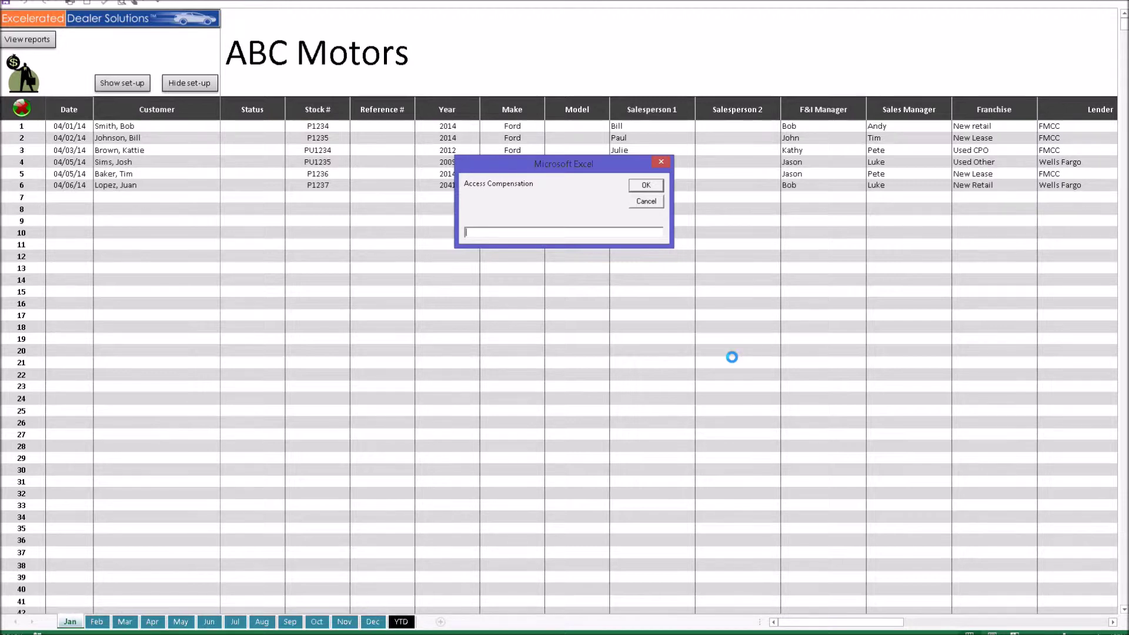
Step: Enter the compensation password, cancel Director Compensation, and open the Closer Compensation sheet
key(Return)
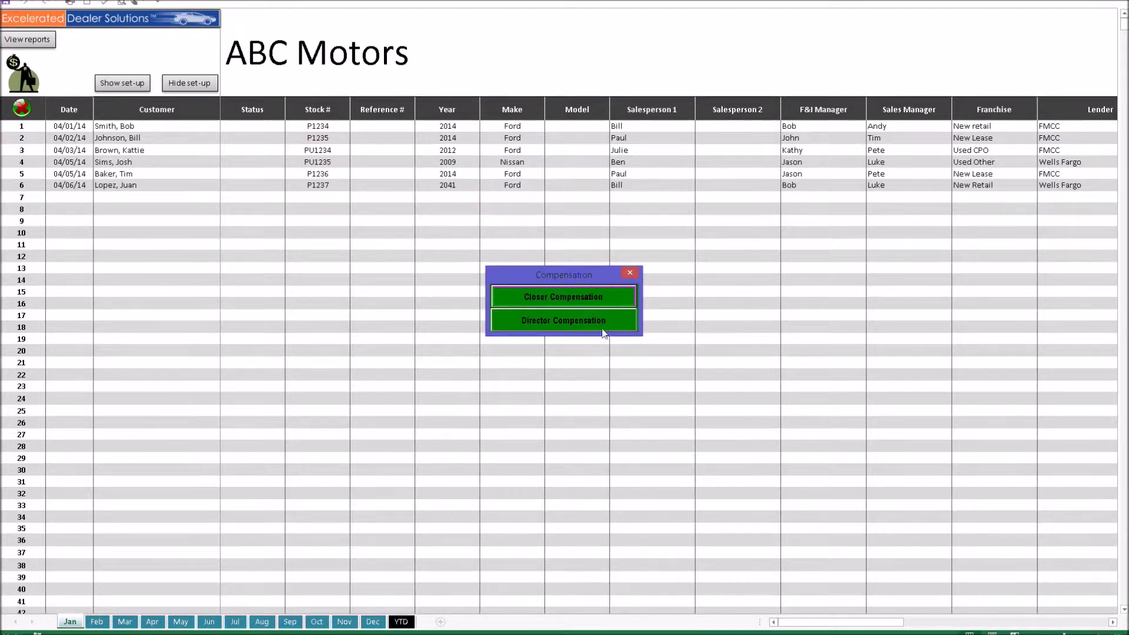
drag(562, 265, 541, 147)
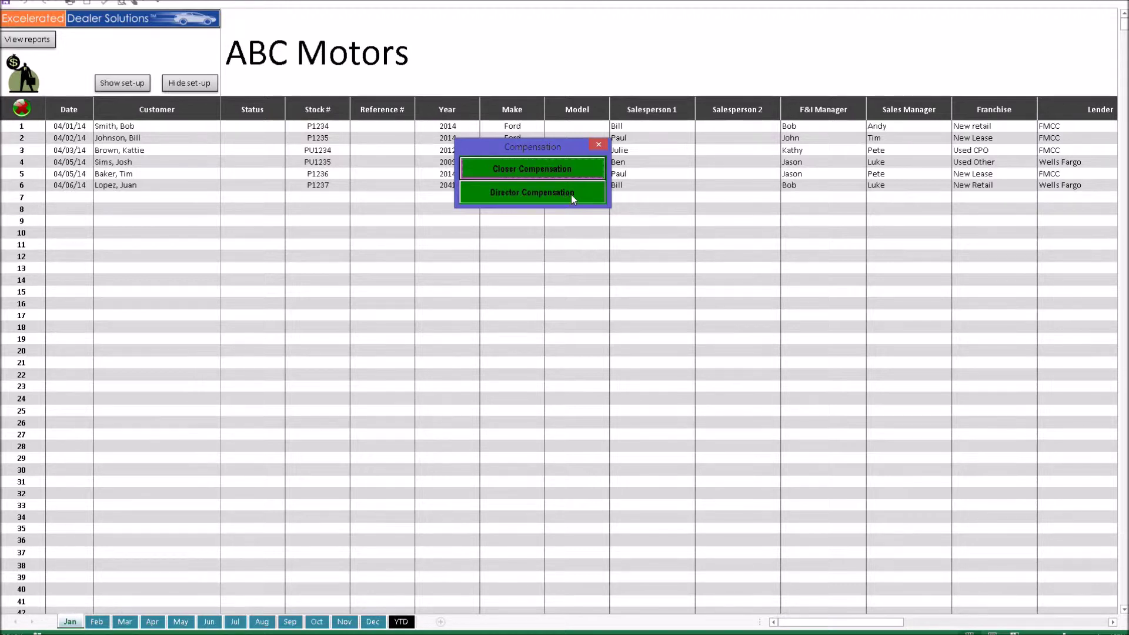
click(570, 194)
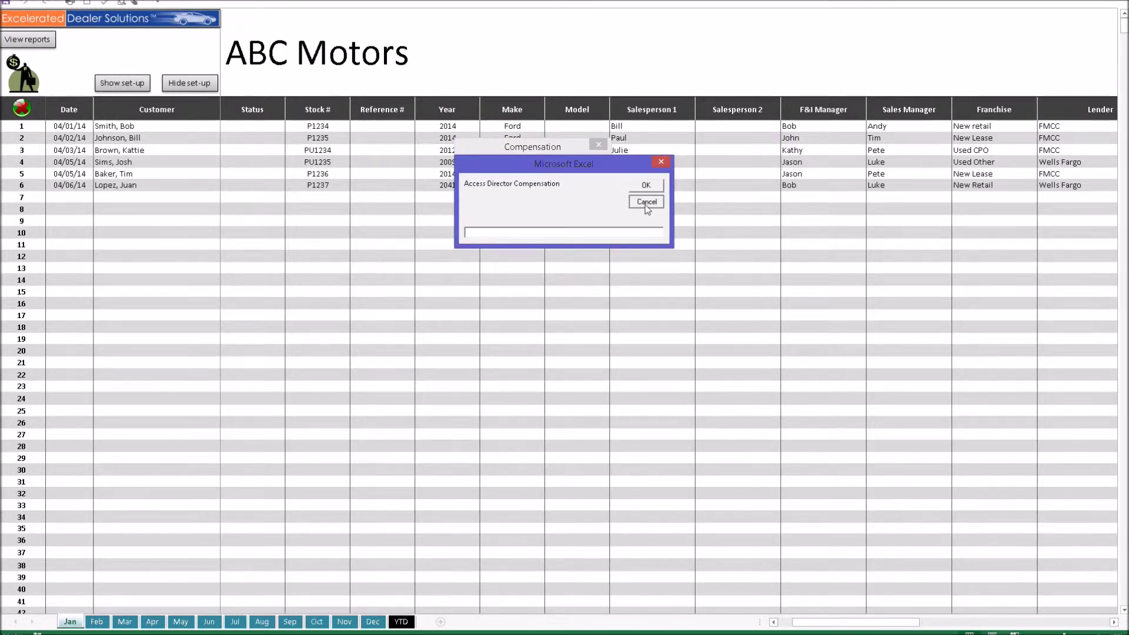
click(646, 203)
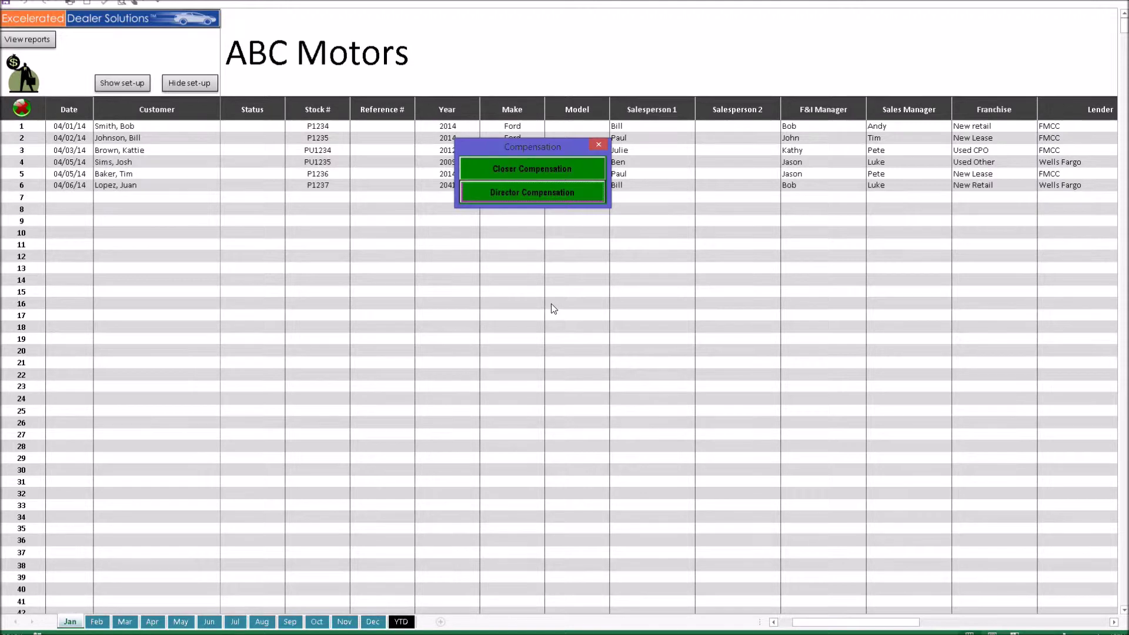
click(559, 171)
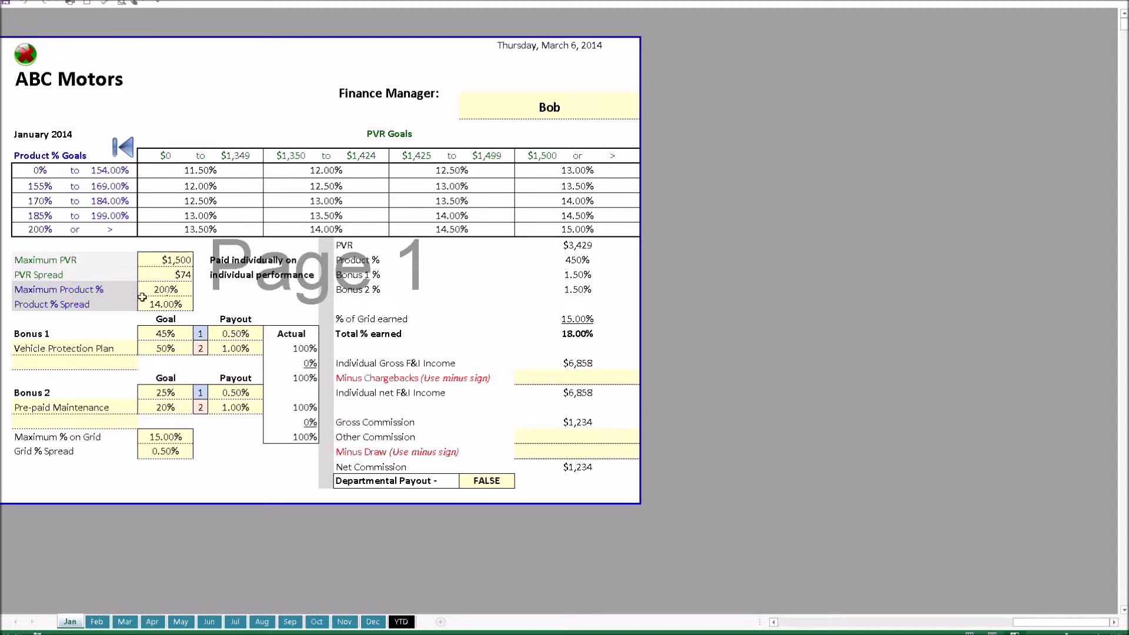
click(73, 350)
click(143, 348)
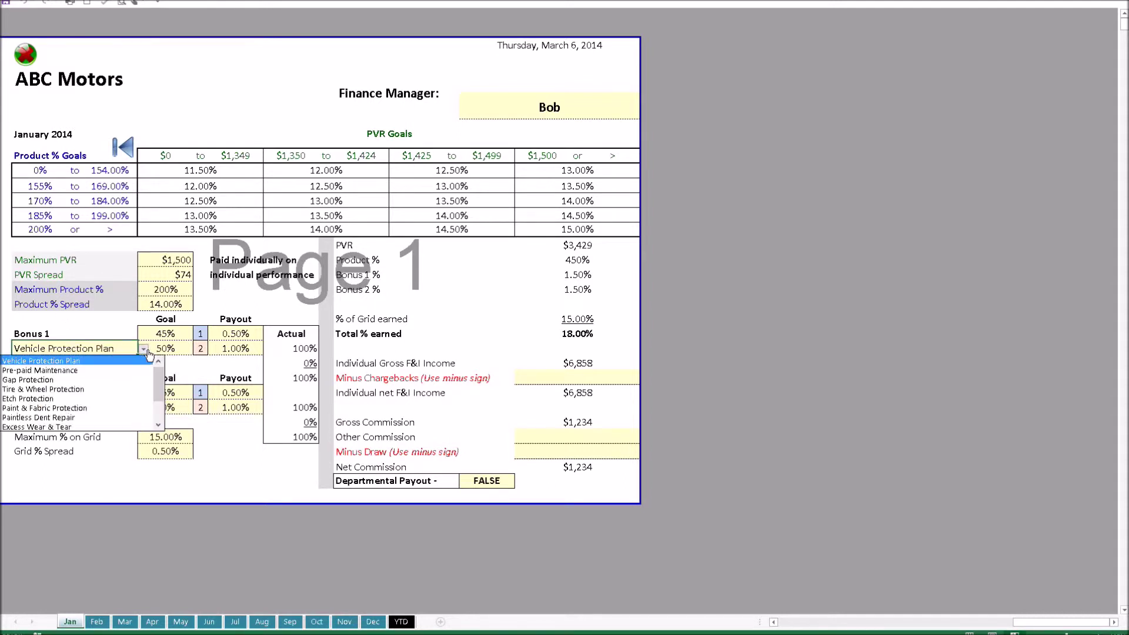
click(112, 361)
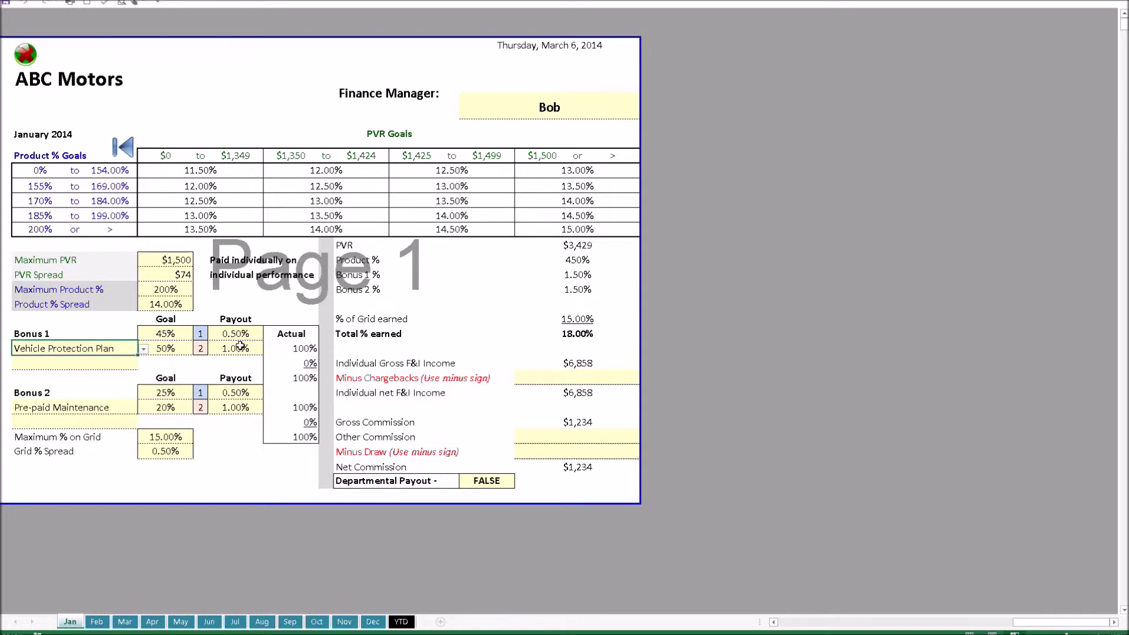
click(594, 112)
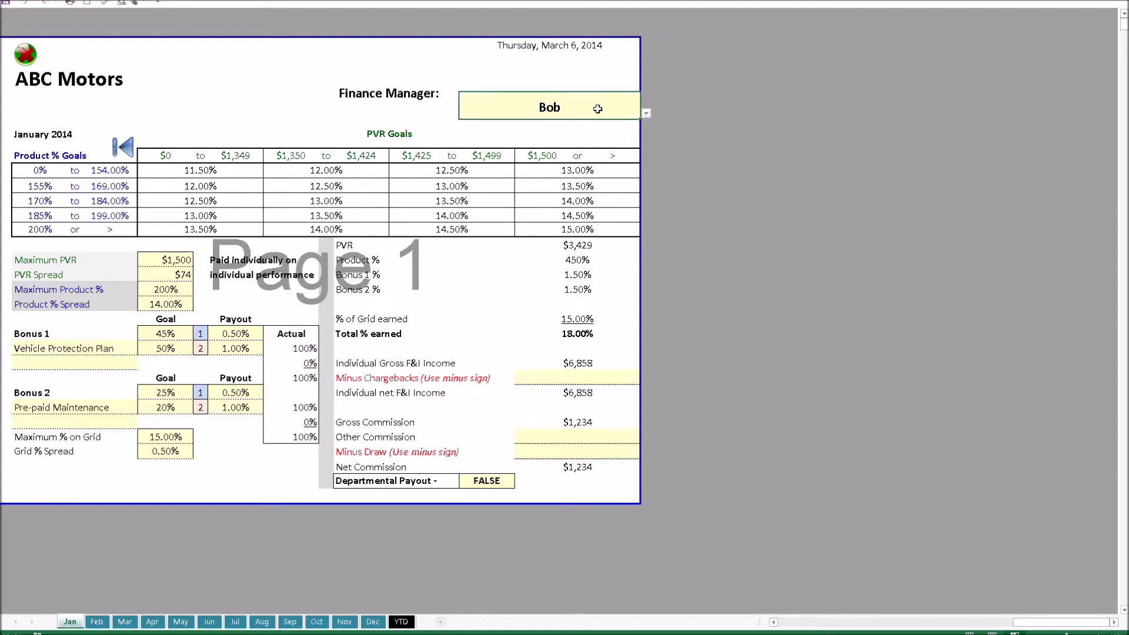
click(646, 115)
click(646, 116)
click(482, 482)
click(521, 483)
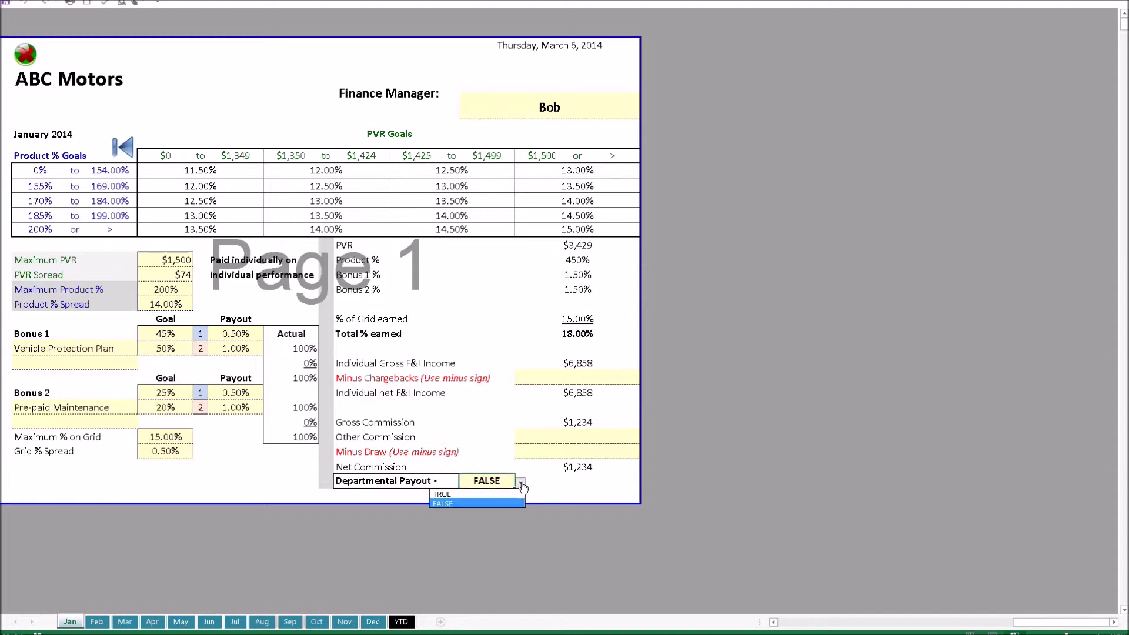
click(521, 484)
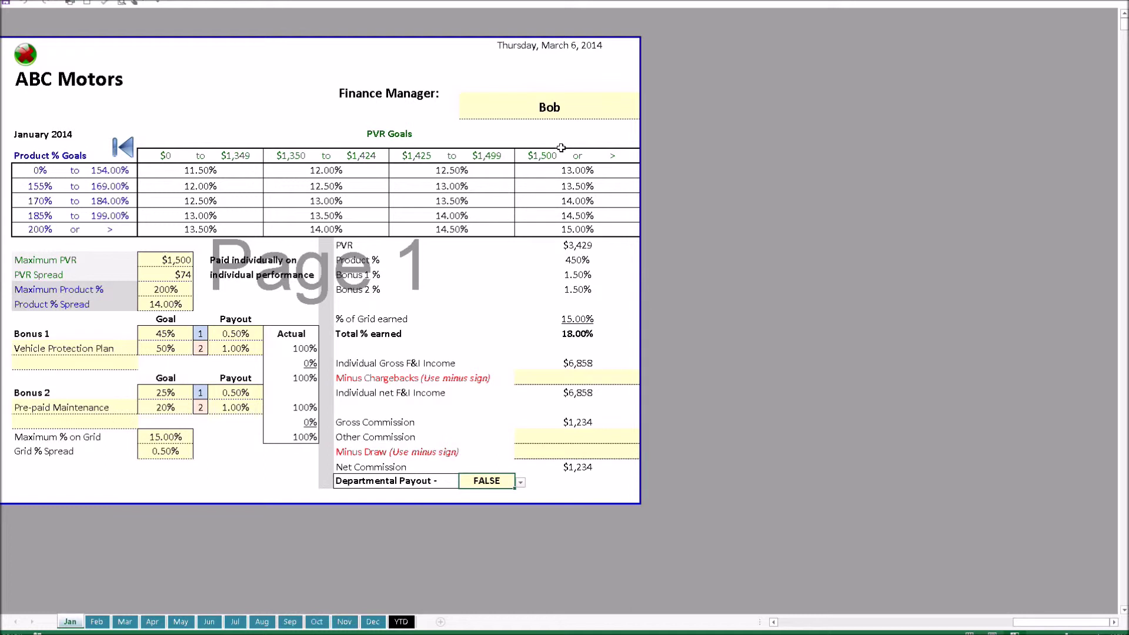
click(570, 112)
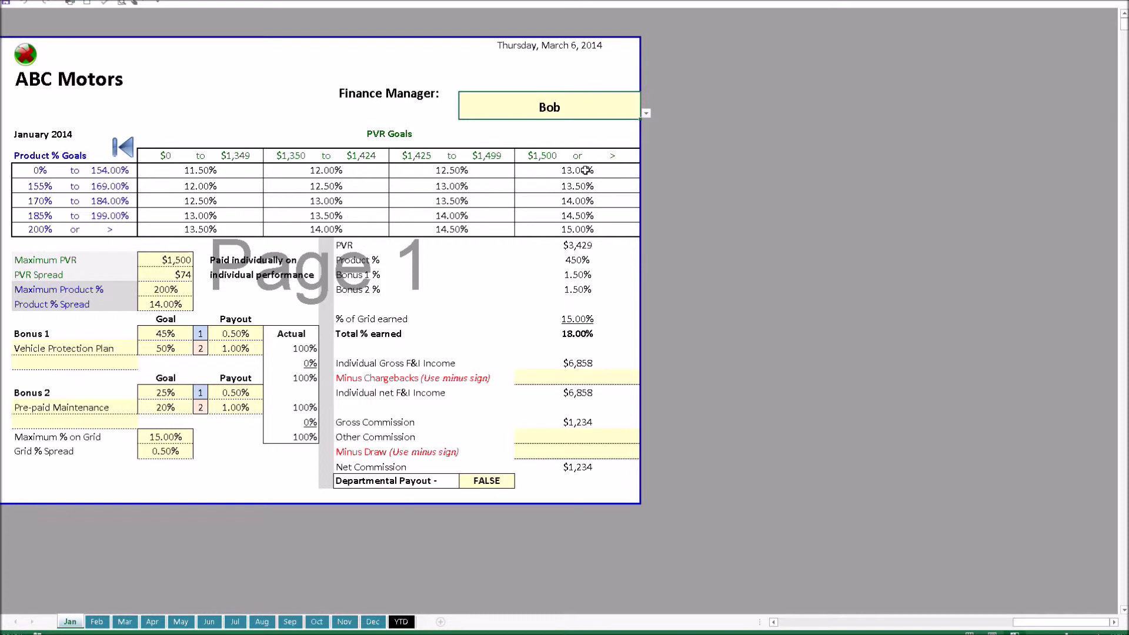
click(646, 113)
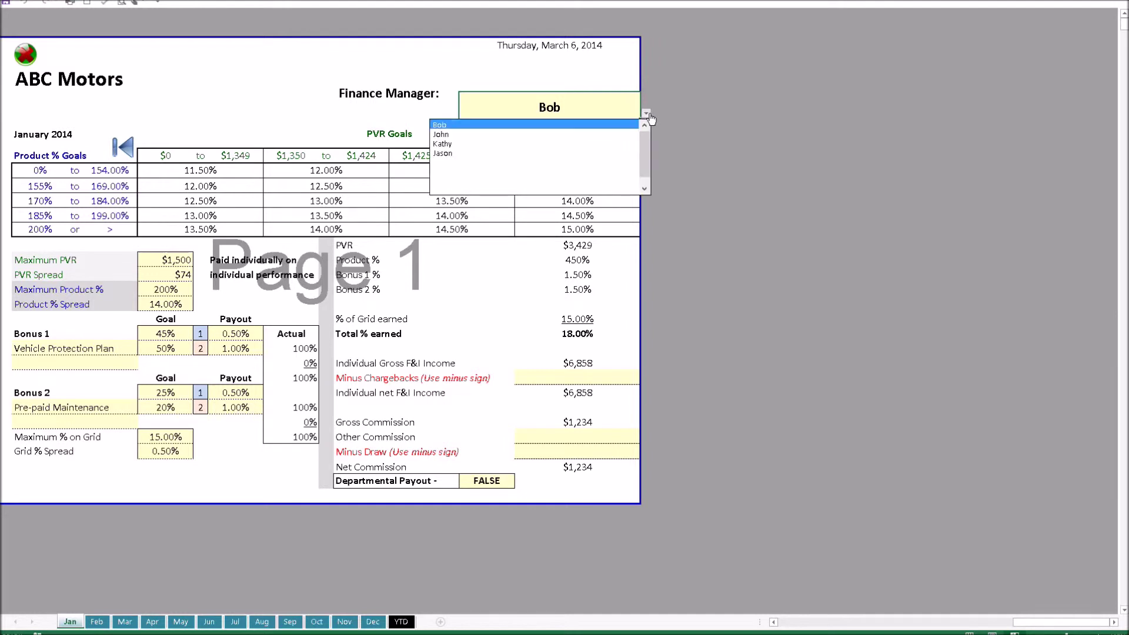
Step: Show compensation for the second and third finance managers, then return to the Jan deal log
click(584, 135)
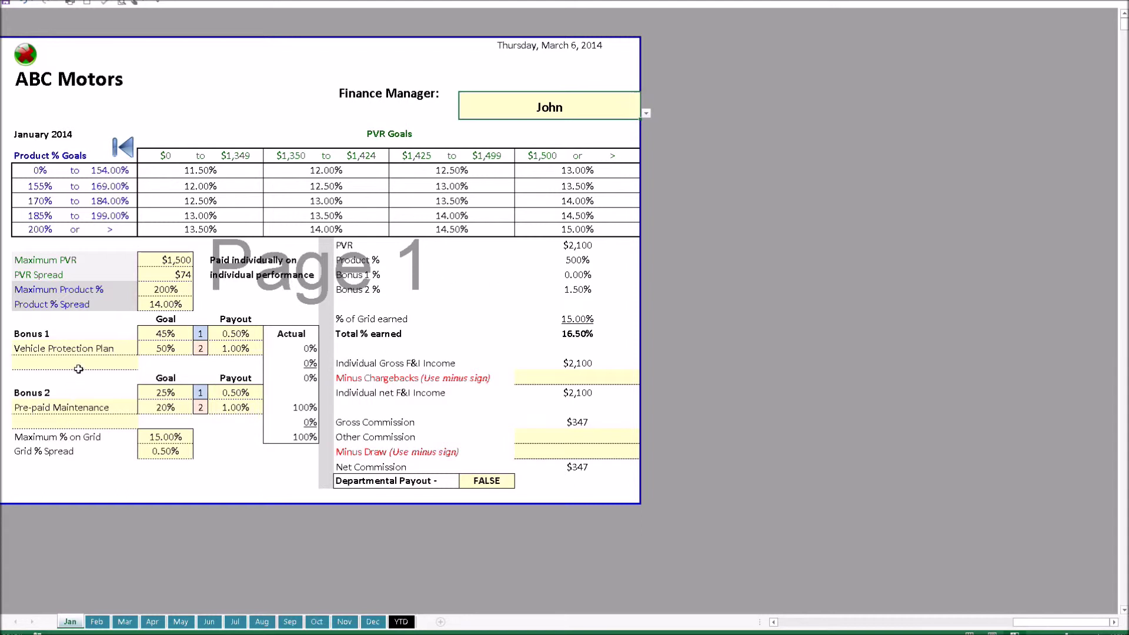
click(646, 113)
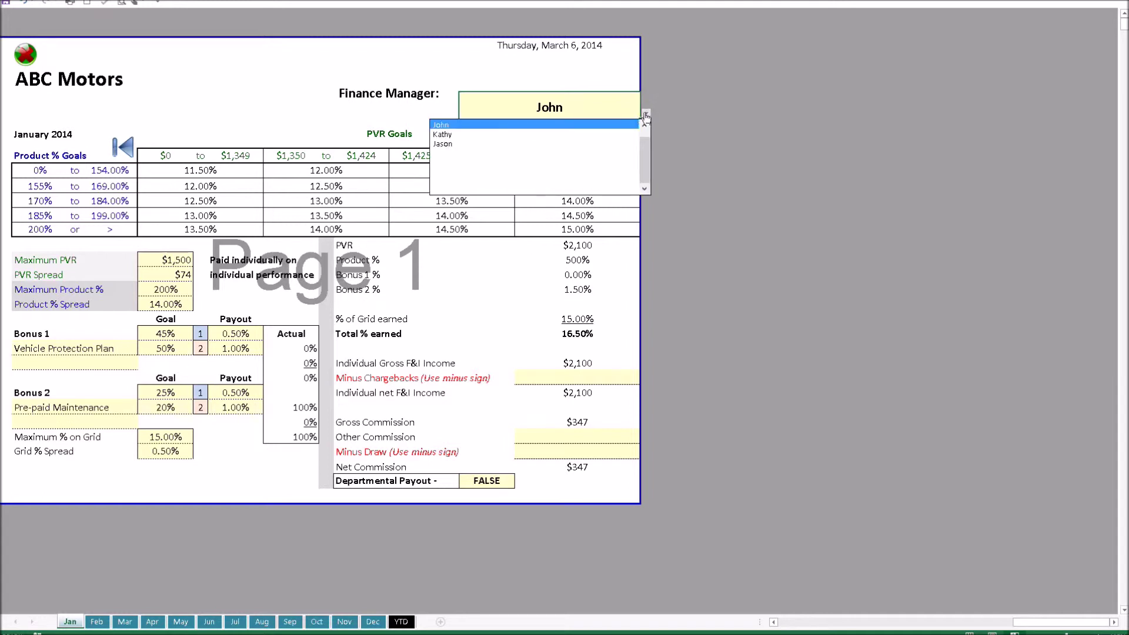
click(595, 136)
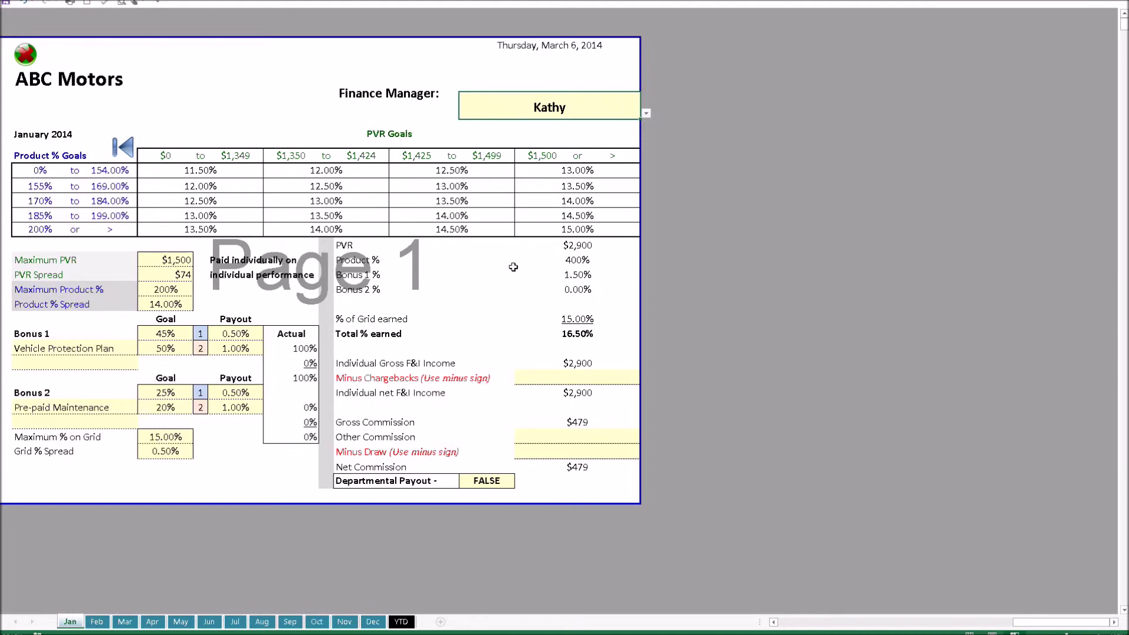
click(134, 154)
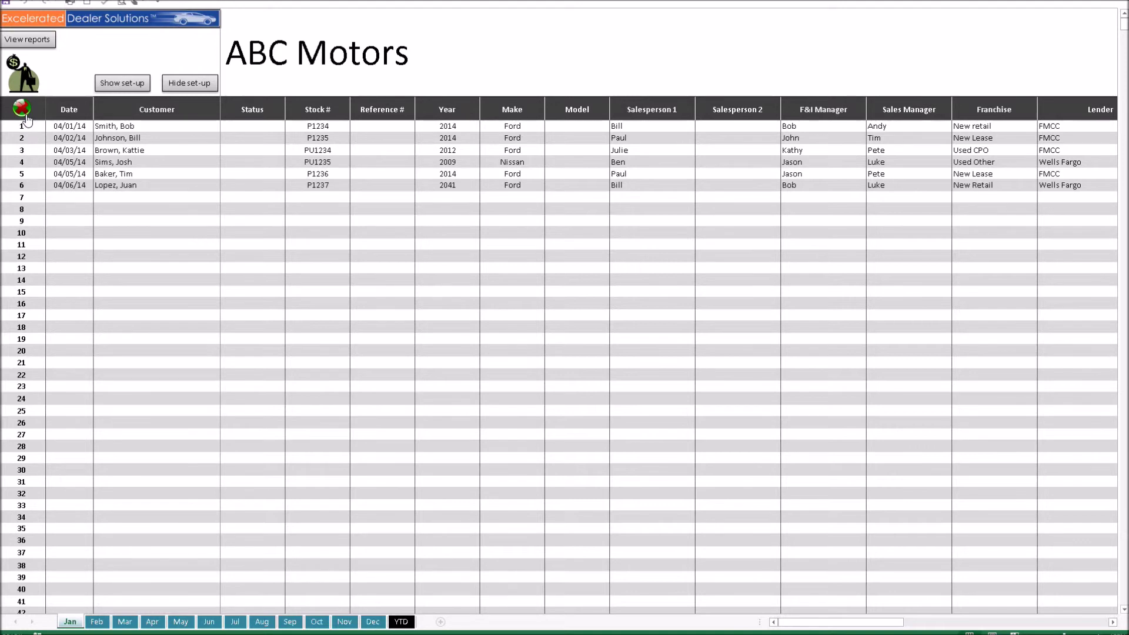
Step: Clear all Jan deal entries plus the managers, salespeople, lenders and objectives set-up lists
click(22, 108)
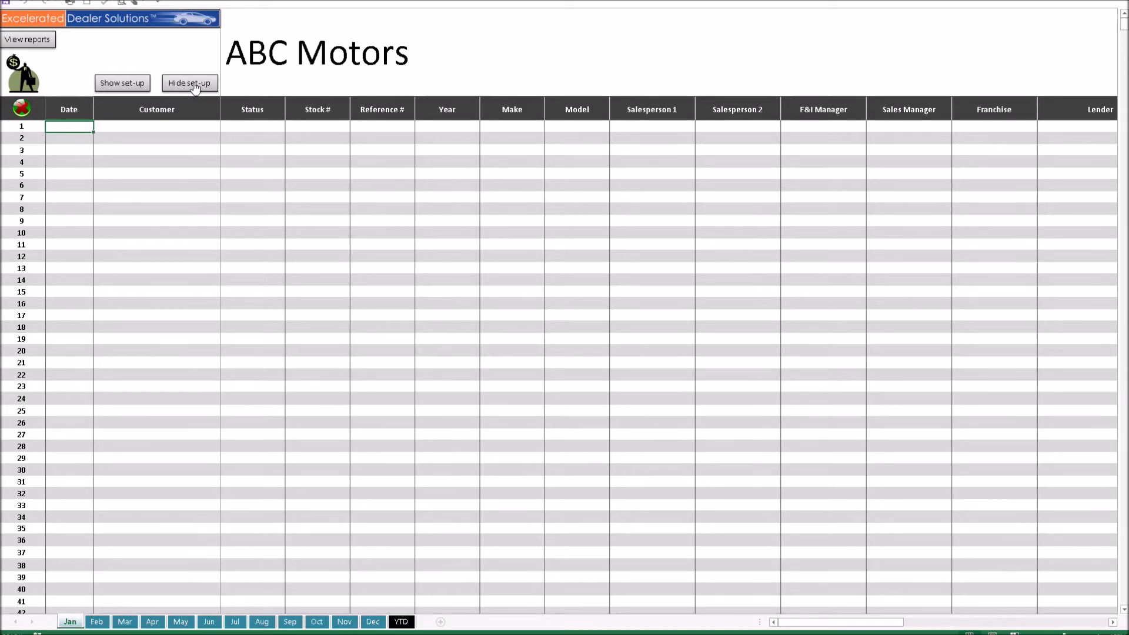
click(123, 86)
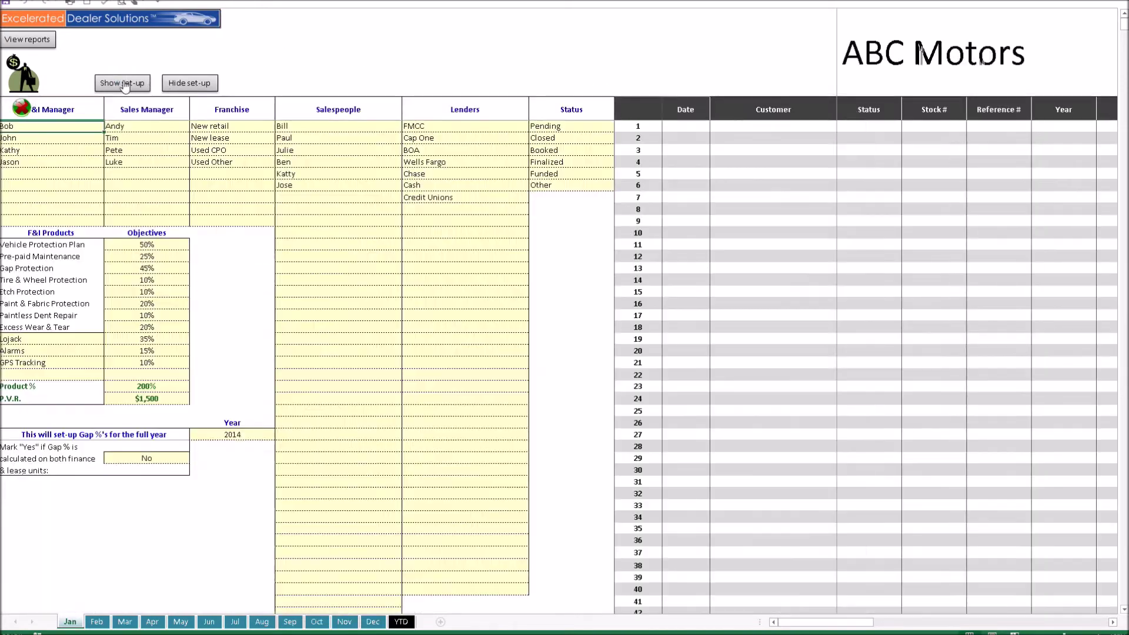
click(10, 88)
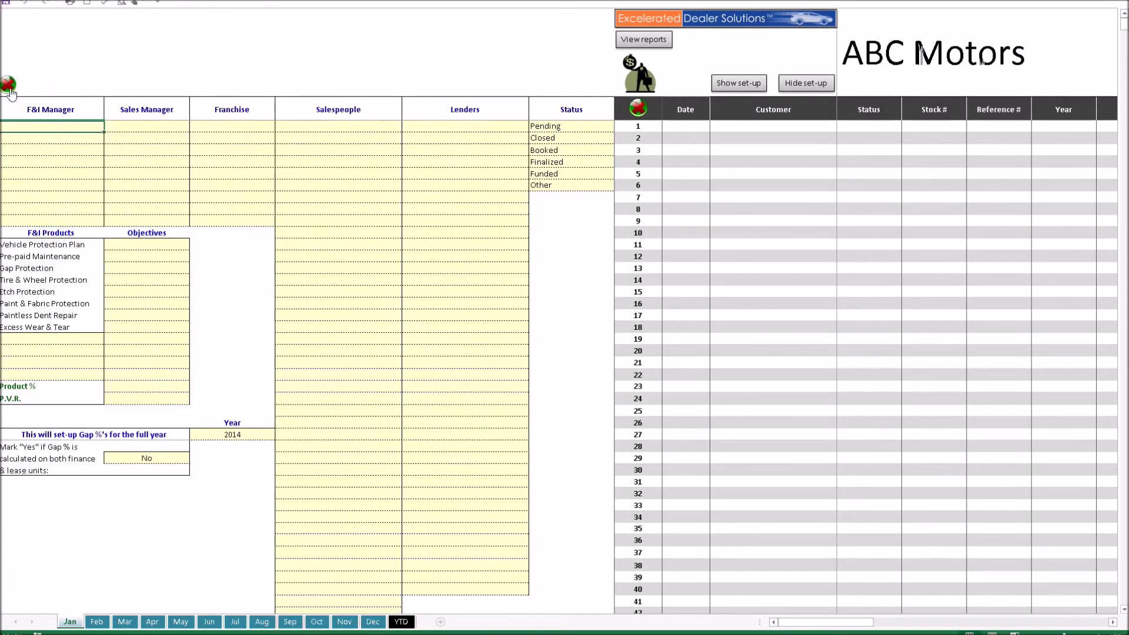
click(789, 86)
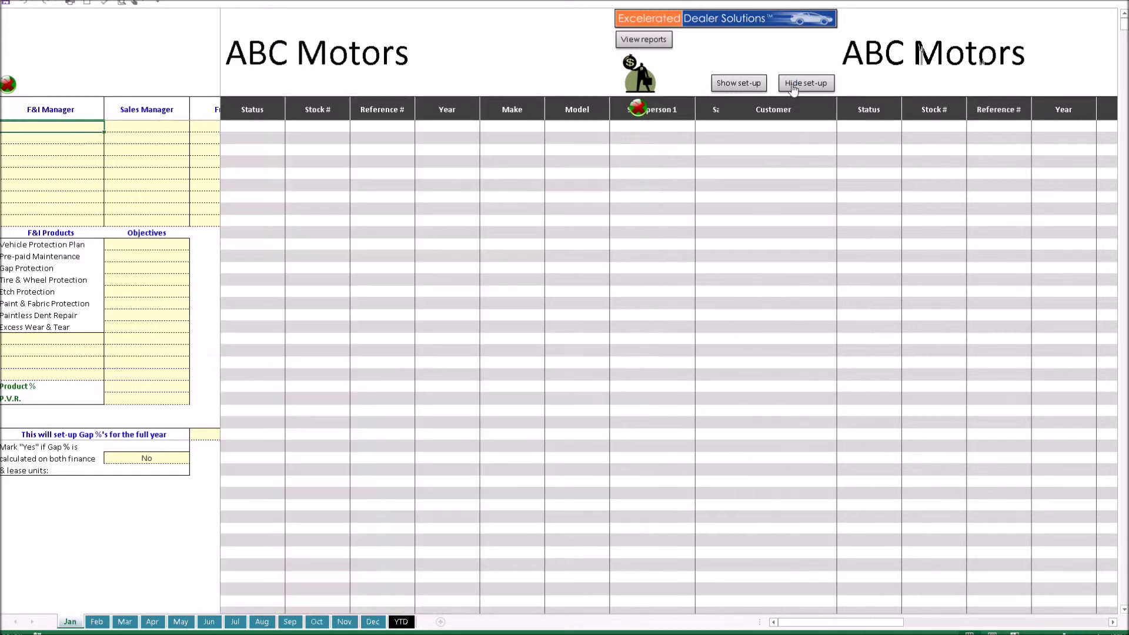